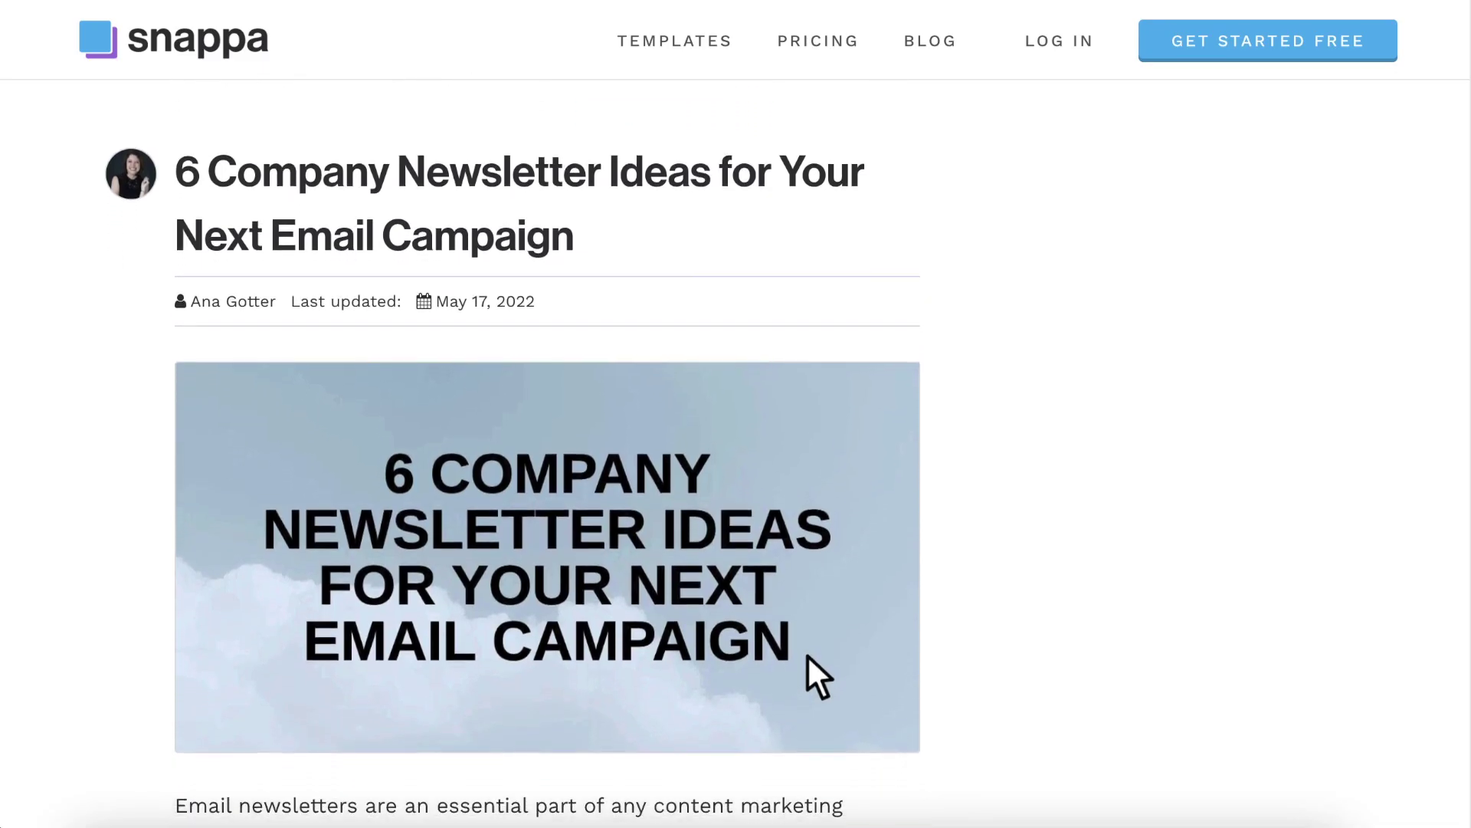
scroll(807, 653, "down", 3)
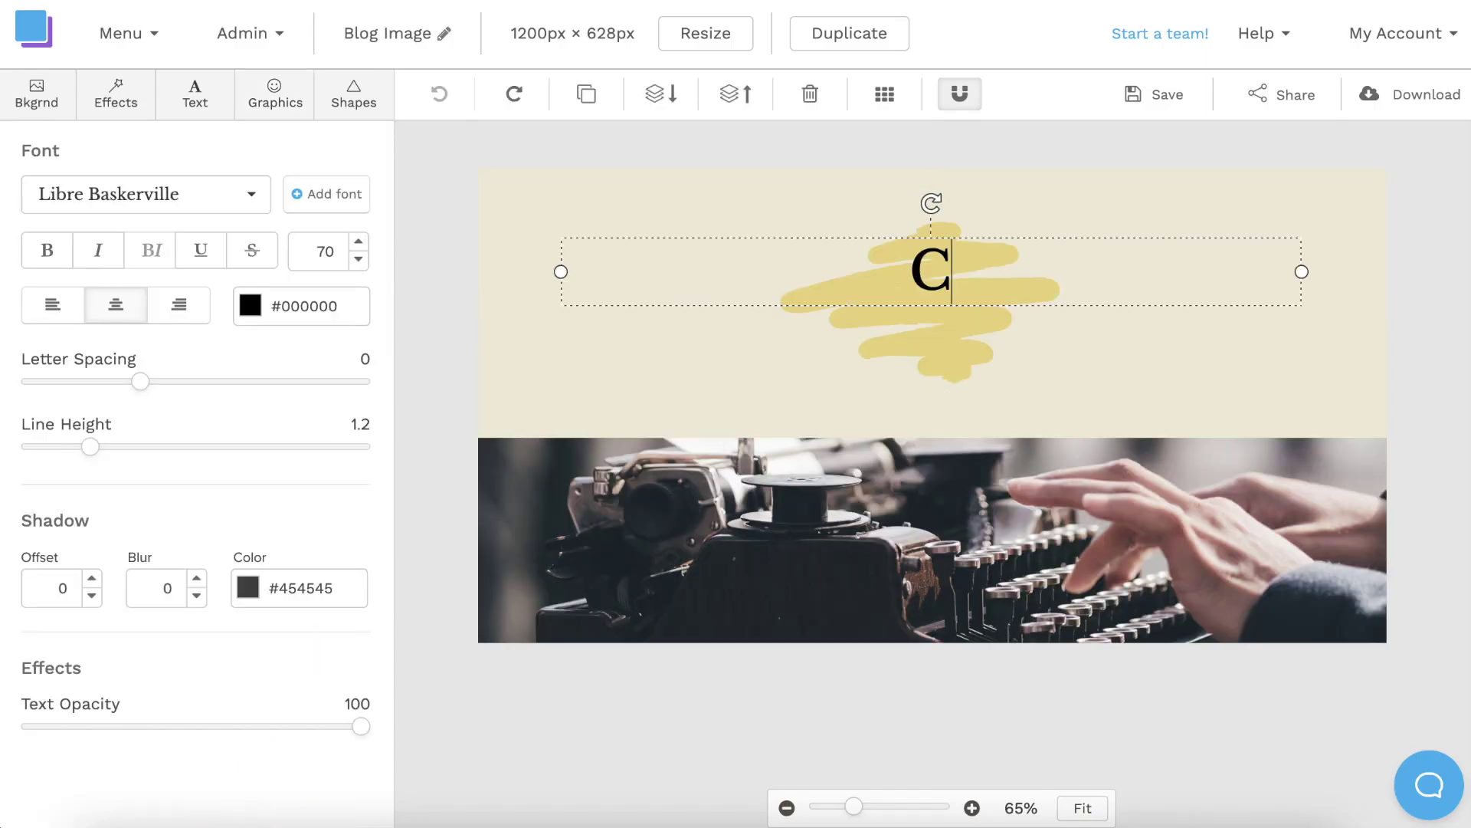
Complete the title text 'Creative Writing Tips' and increase its font size by one step.
type("reative Writing Tips")
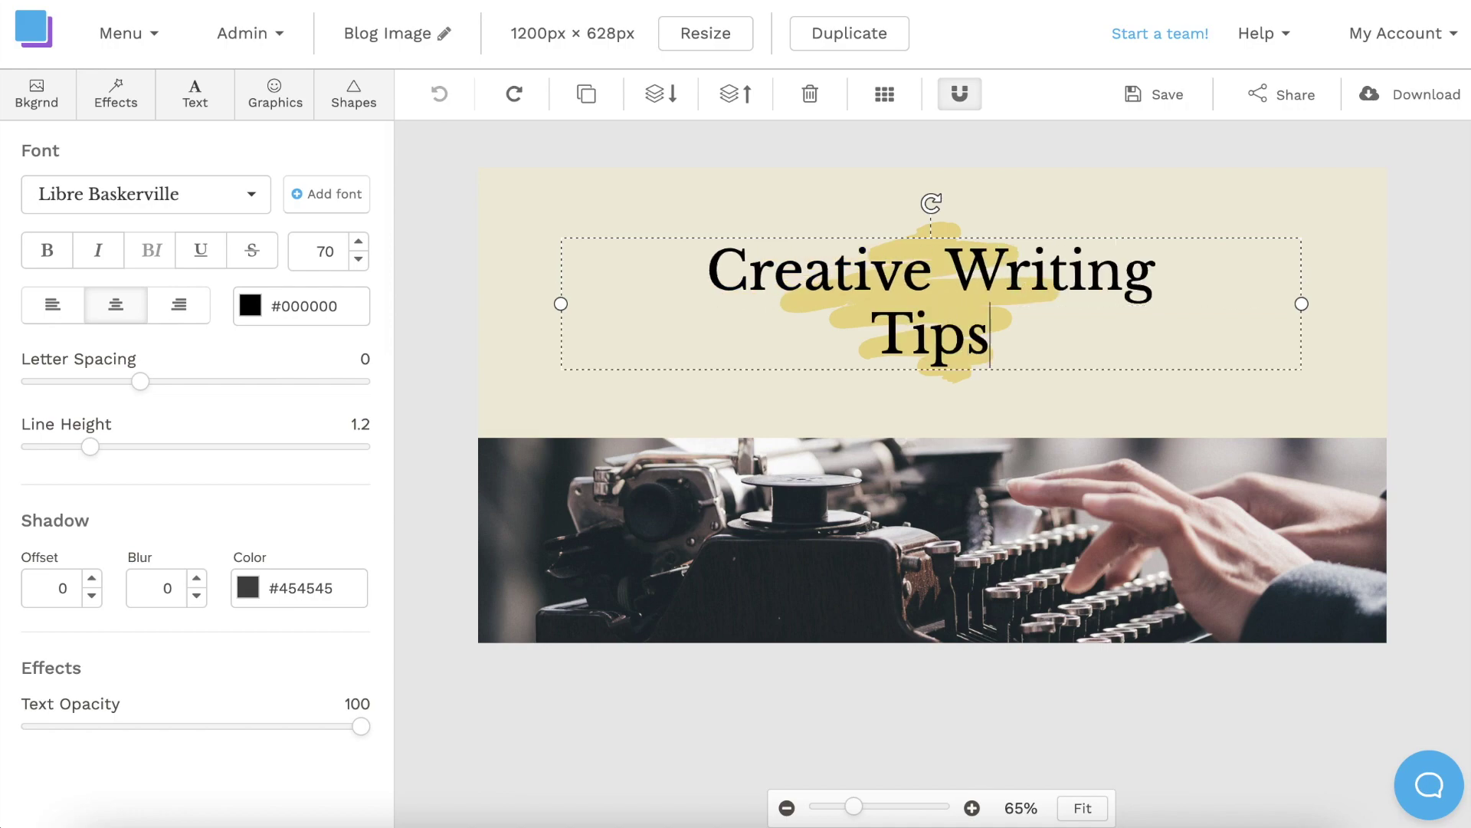
left_click(358, 241)
Enlarge the title once more, then post the blog link captioned 'Check out our newest blog post!'.
left_click(358, 241)
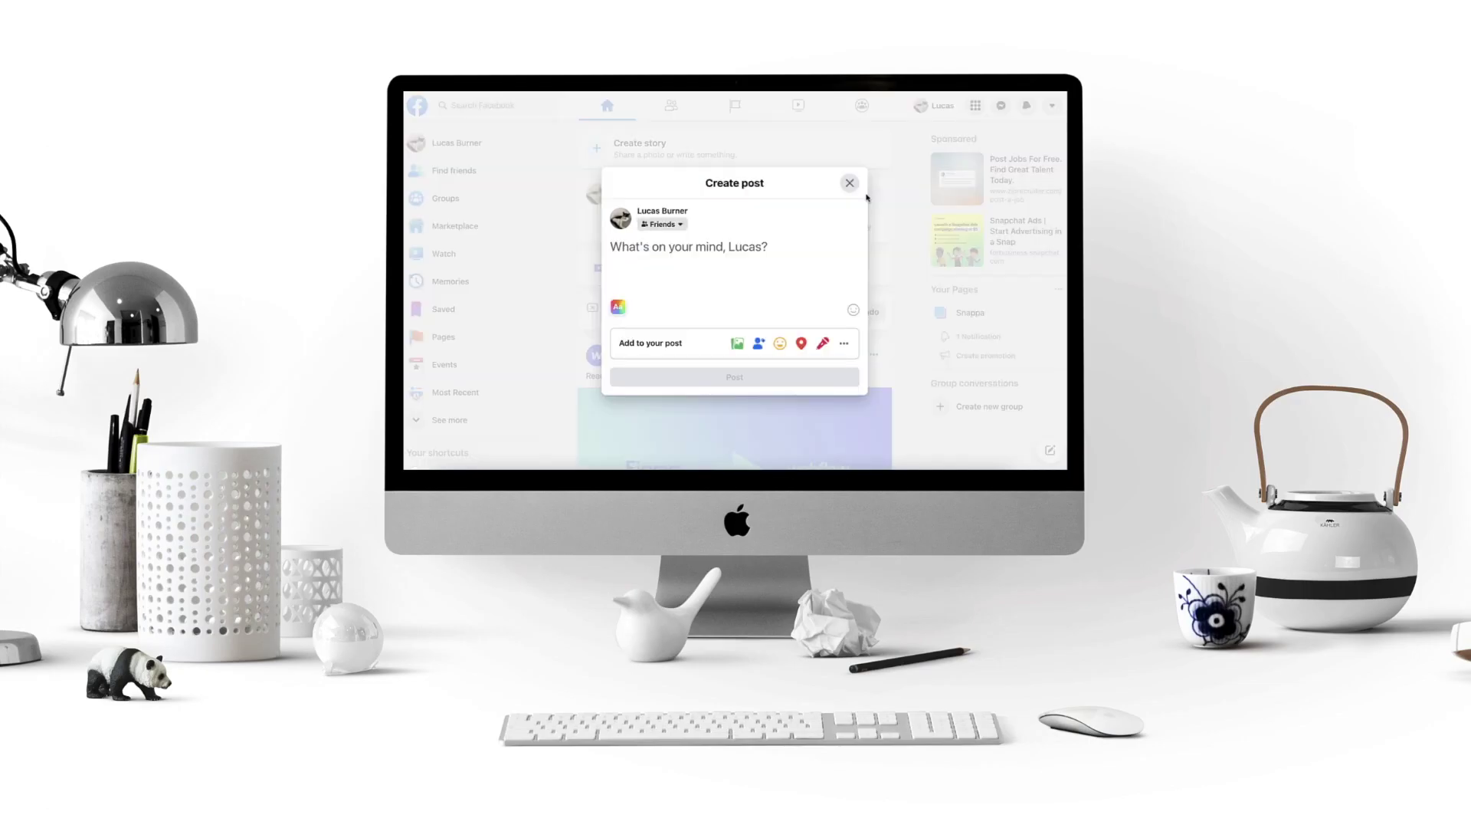
type("https://snappa.com/blog/best-free-fonts/")
type("Check out our newest blog post!")
left_click(744, 415)
Scroll down to the new post draft sharing the productivity-quotes link and preview image.
scroll(1000, 279, "down", 2)
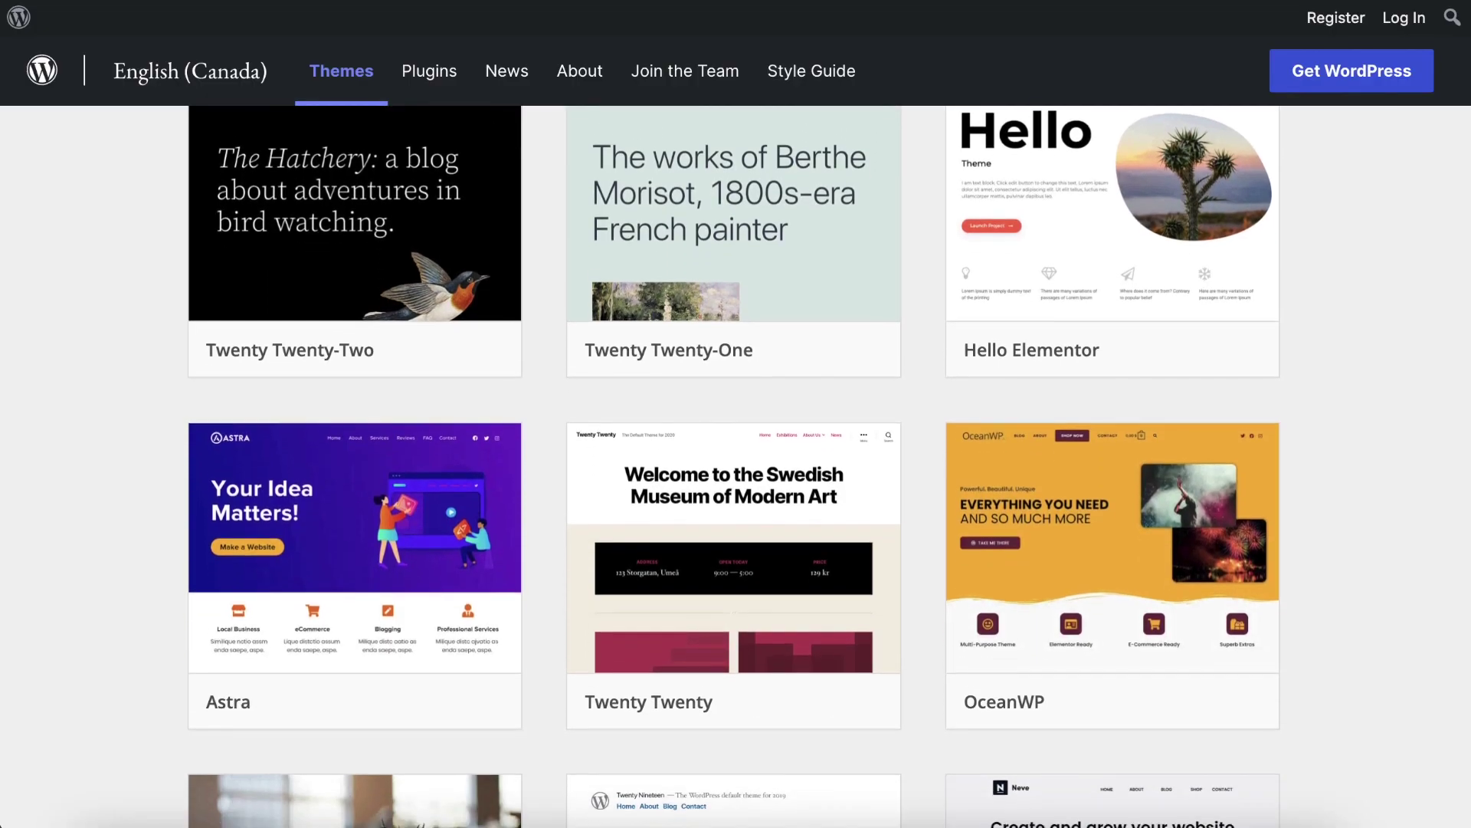
scroll(734, 467, "down", 3)
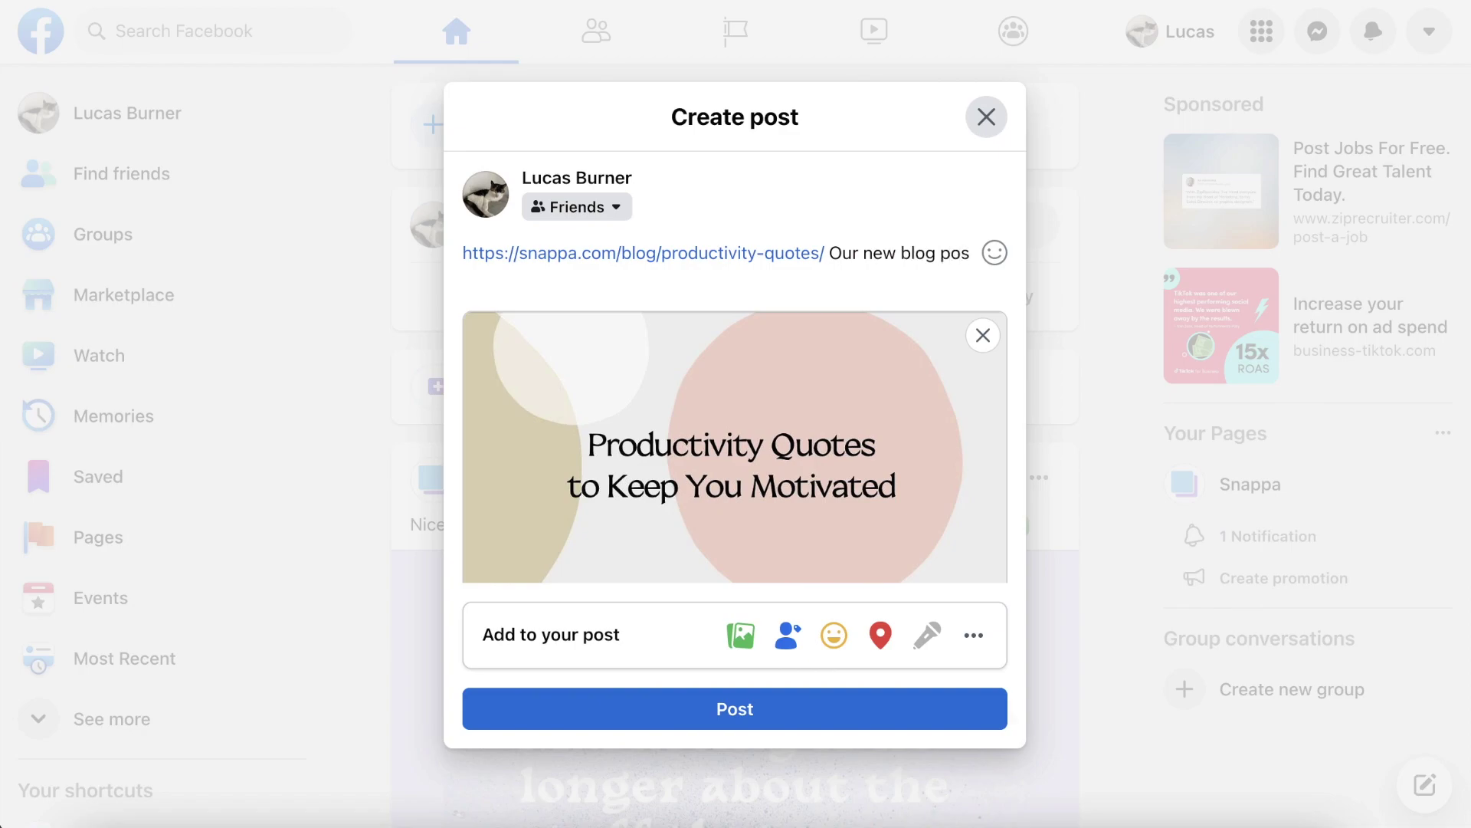
type("t!!")
left_click(943, 703)
scroll(1124, 599, "down", 2)
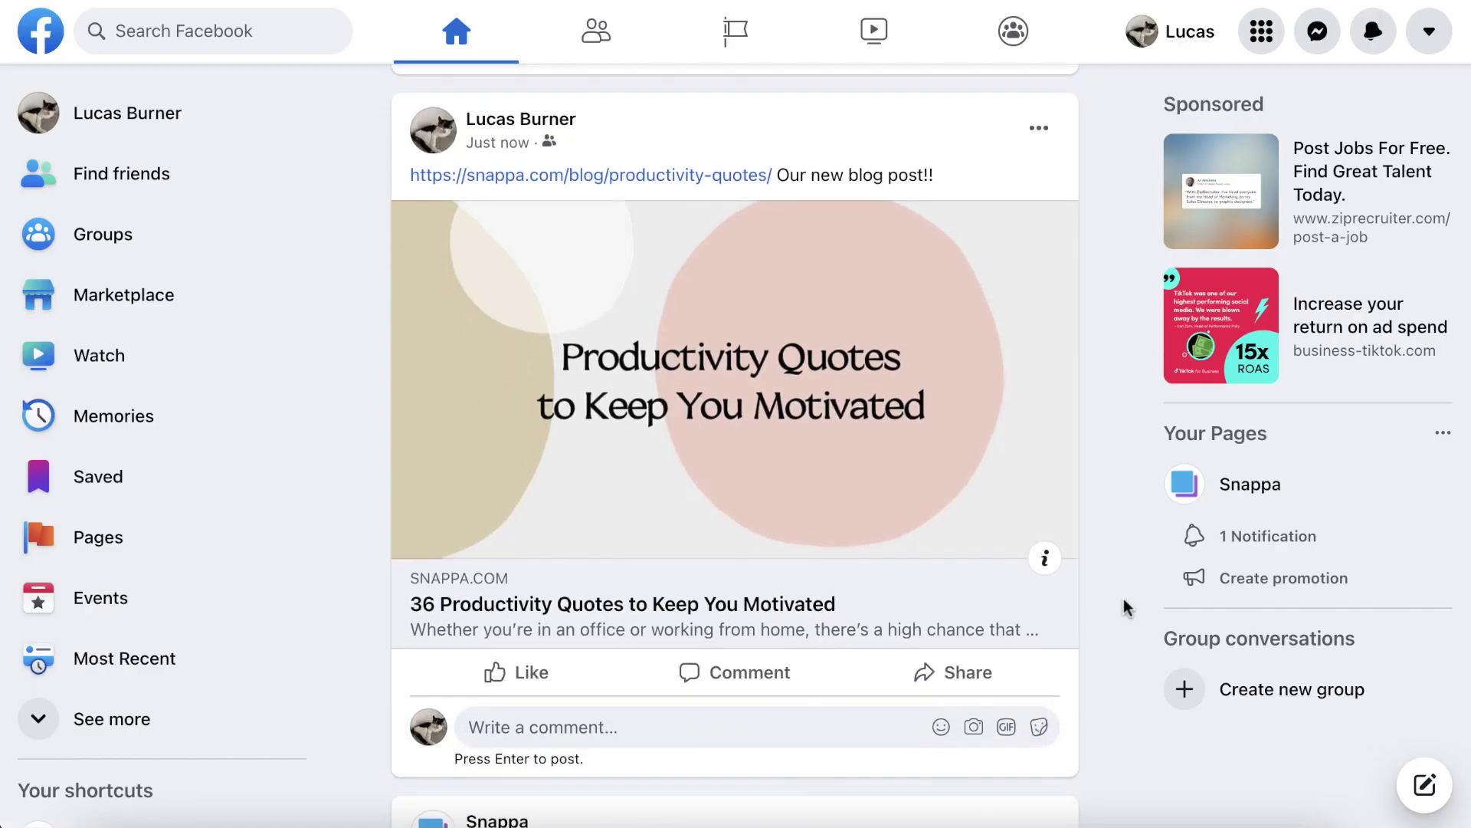
scroll(1124, 599, "down", 3)
type("w")
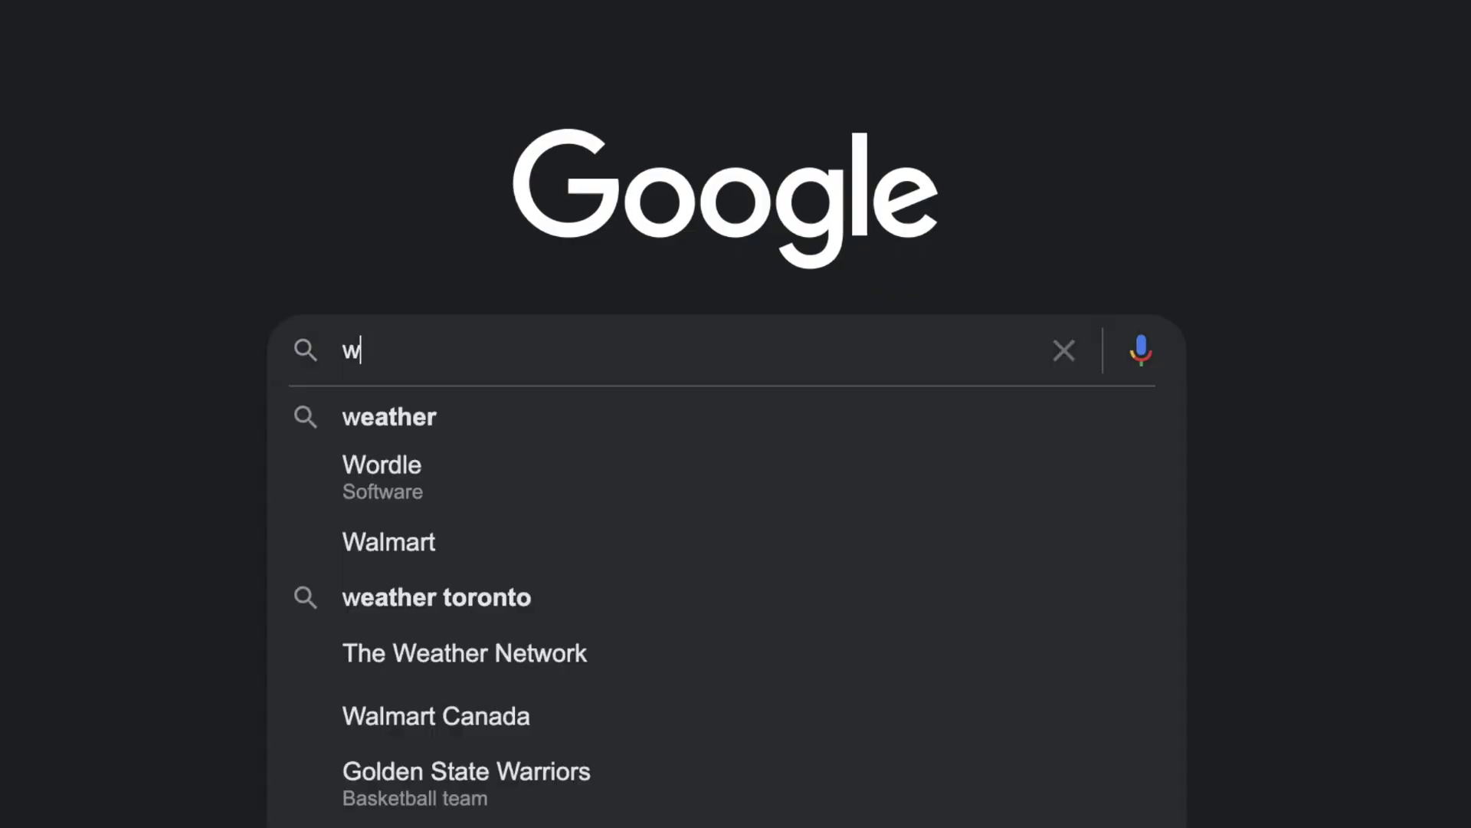
type("ww.snappa.com")
key("Return")
Open the Snappa site and sign up for a free account with name, e-mail and password.
left_click(599, 257)
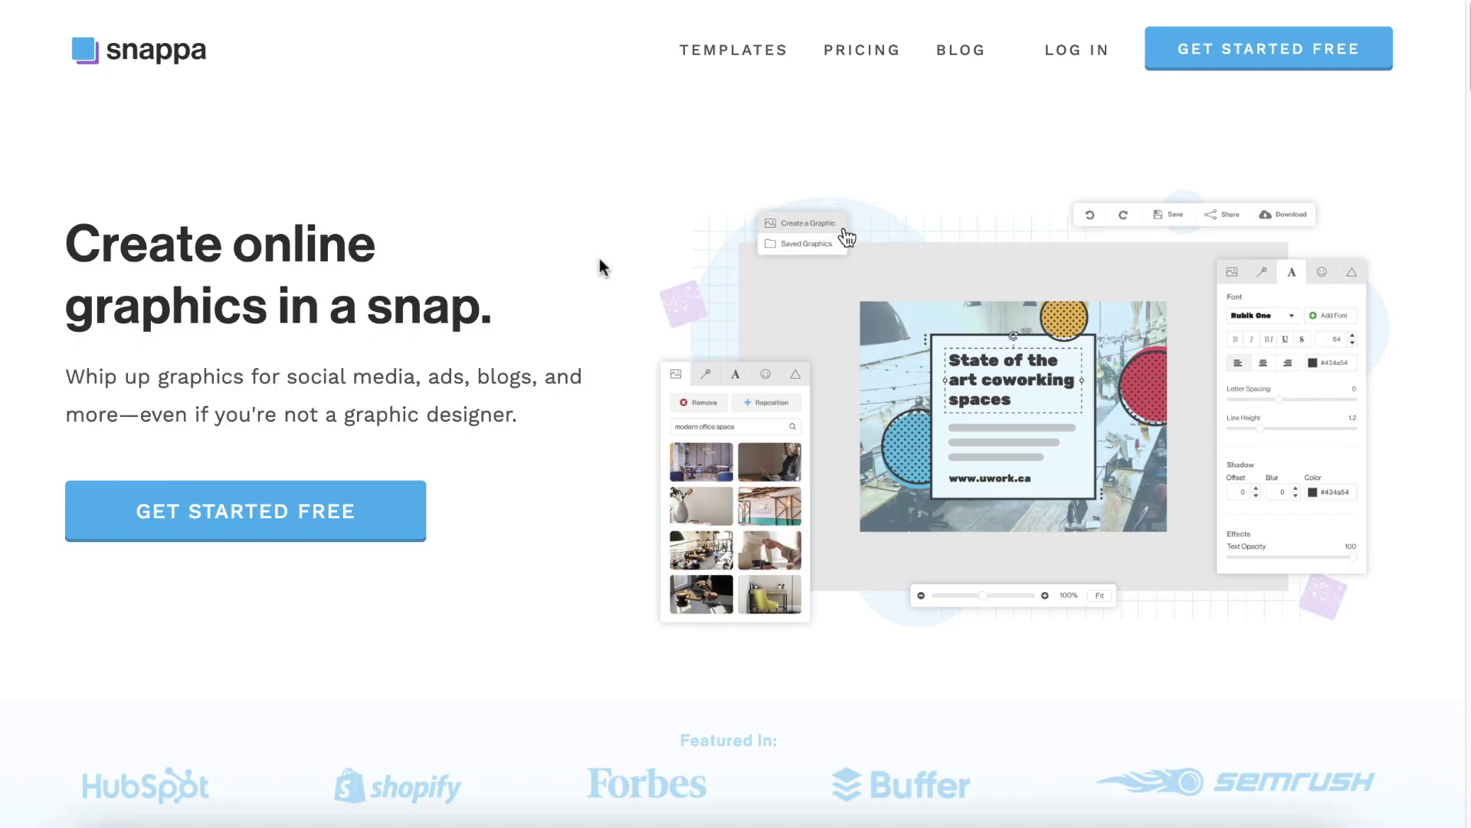
left_click(380, 514)
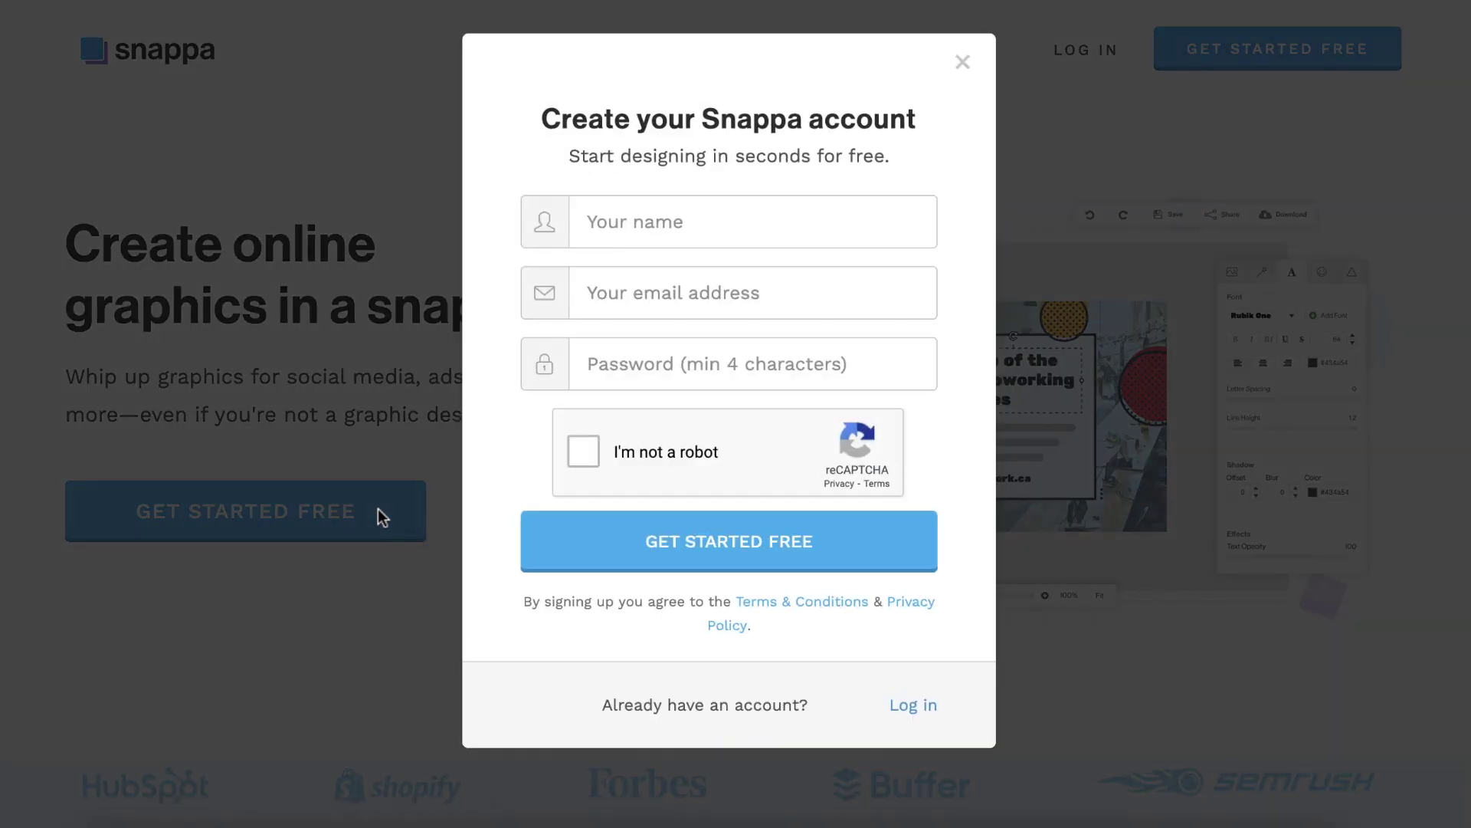
left_click(665, 231)
type("Lucas")
key("Tab")
key("Tab")
type("•••••••••••••••••")
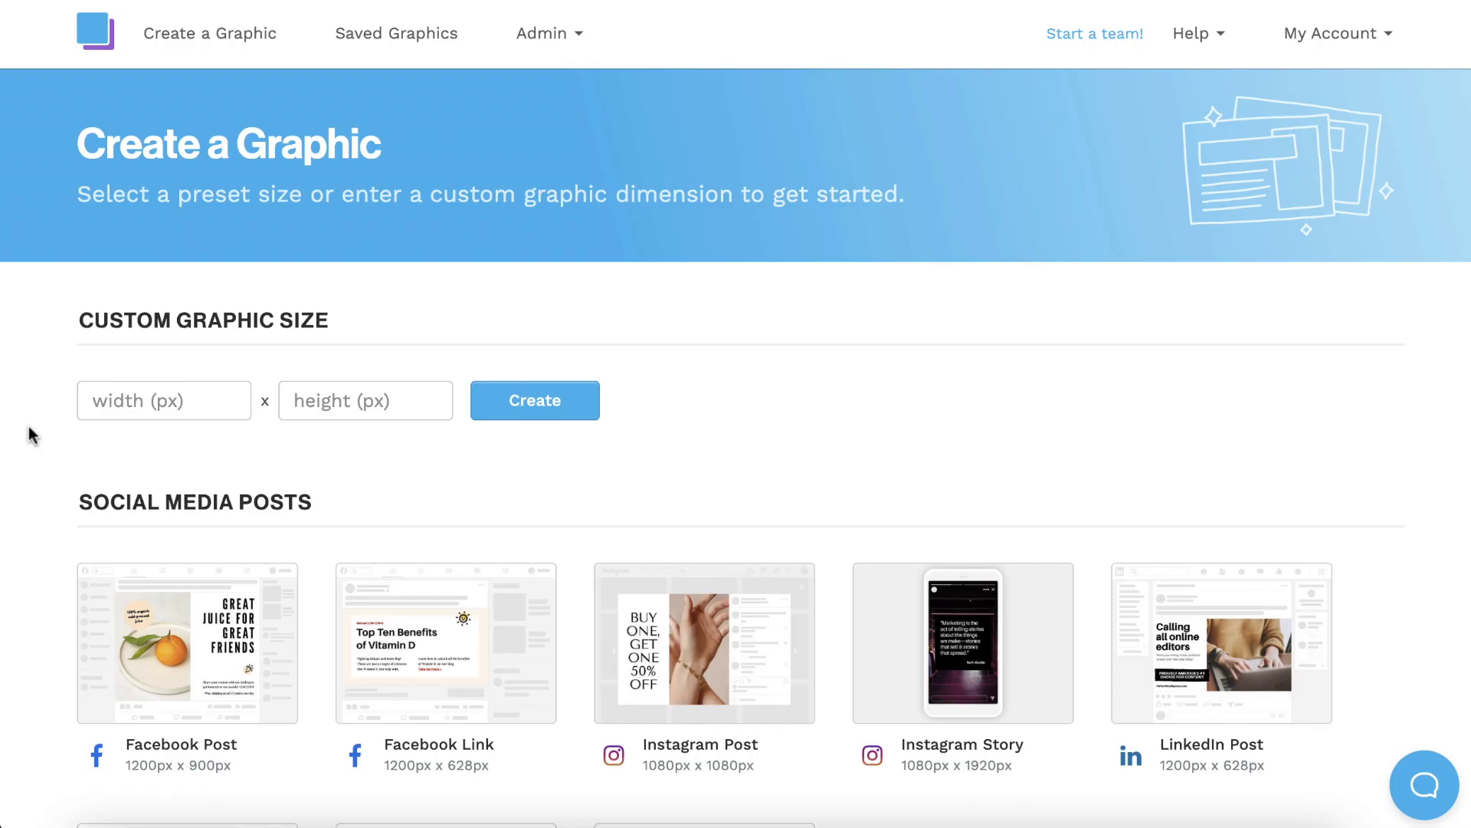
Start a new Blog Featured Image design at 1200 x 628 px.
scroll(29, 428, "down", 2)
scroll(29, 428, "down", 10)
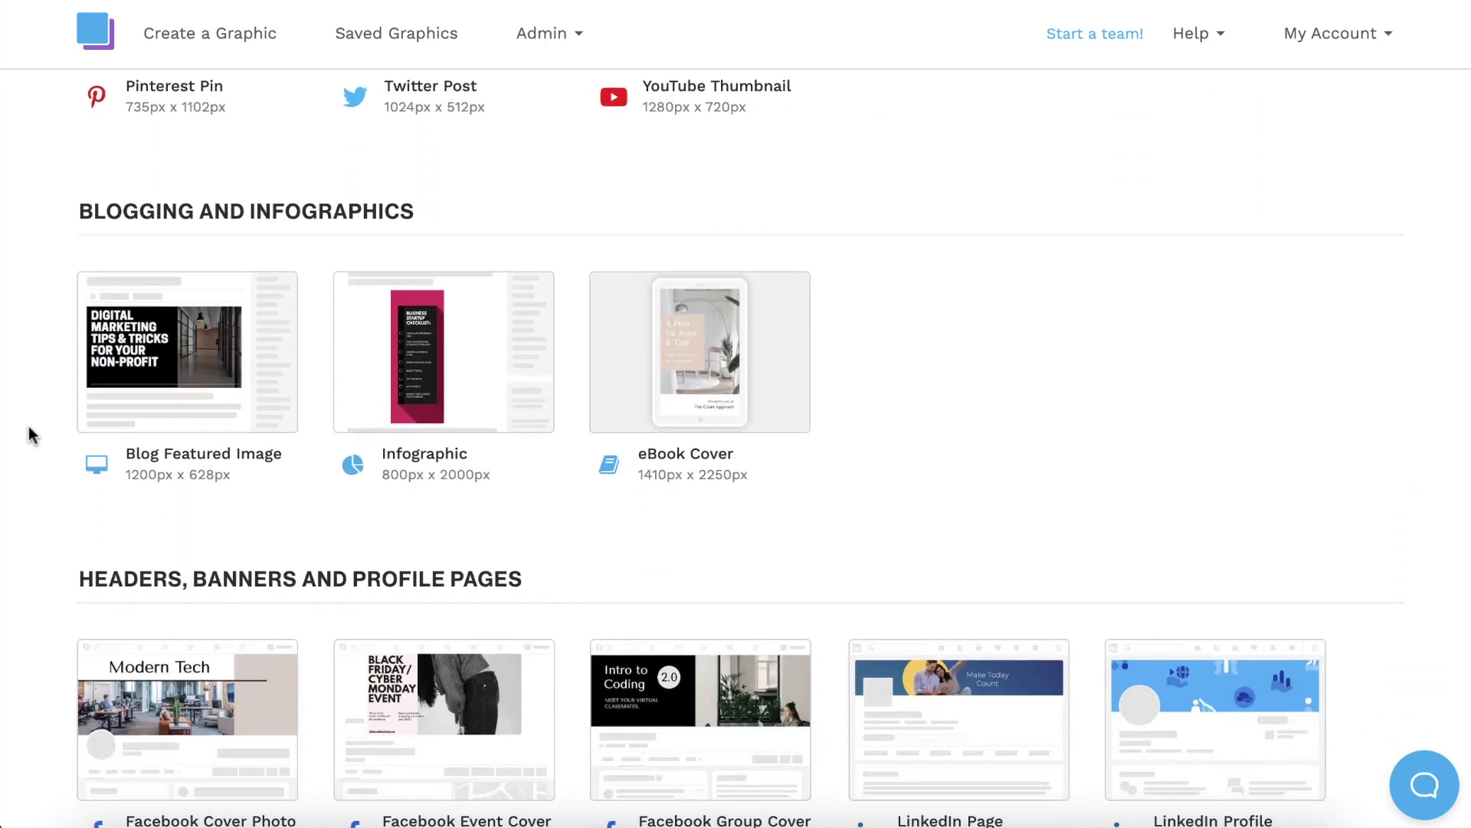
left_click(187, 353)
Scroll through the blog featured image templates and open 'Superfoods: Fact or fiction?' in the editor.
scroll(34, 513, "down", 4)
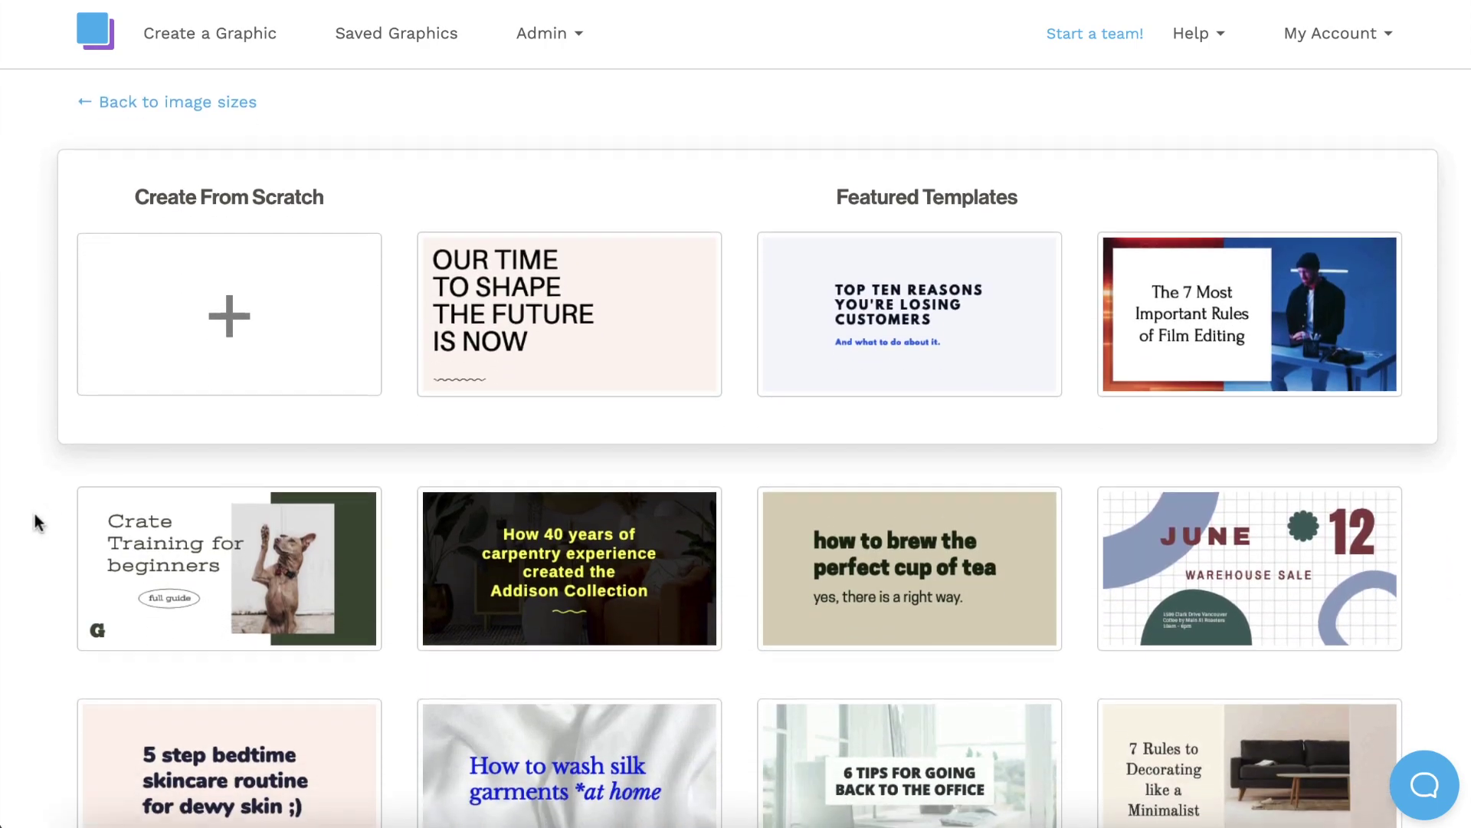
scroll(41, 508, "down", 5)
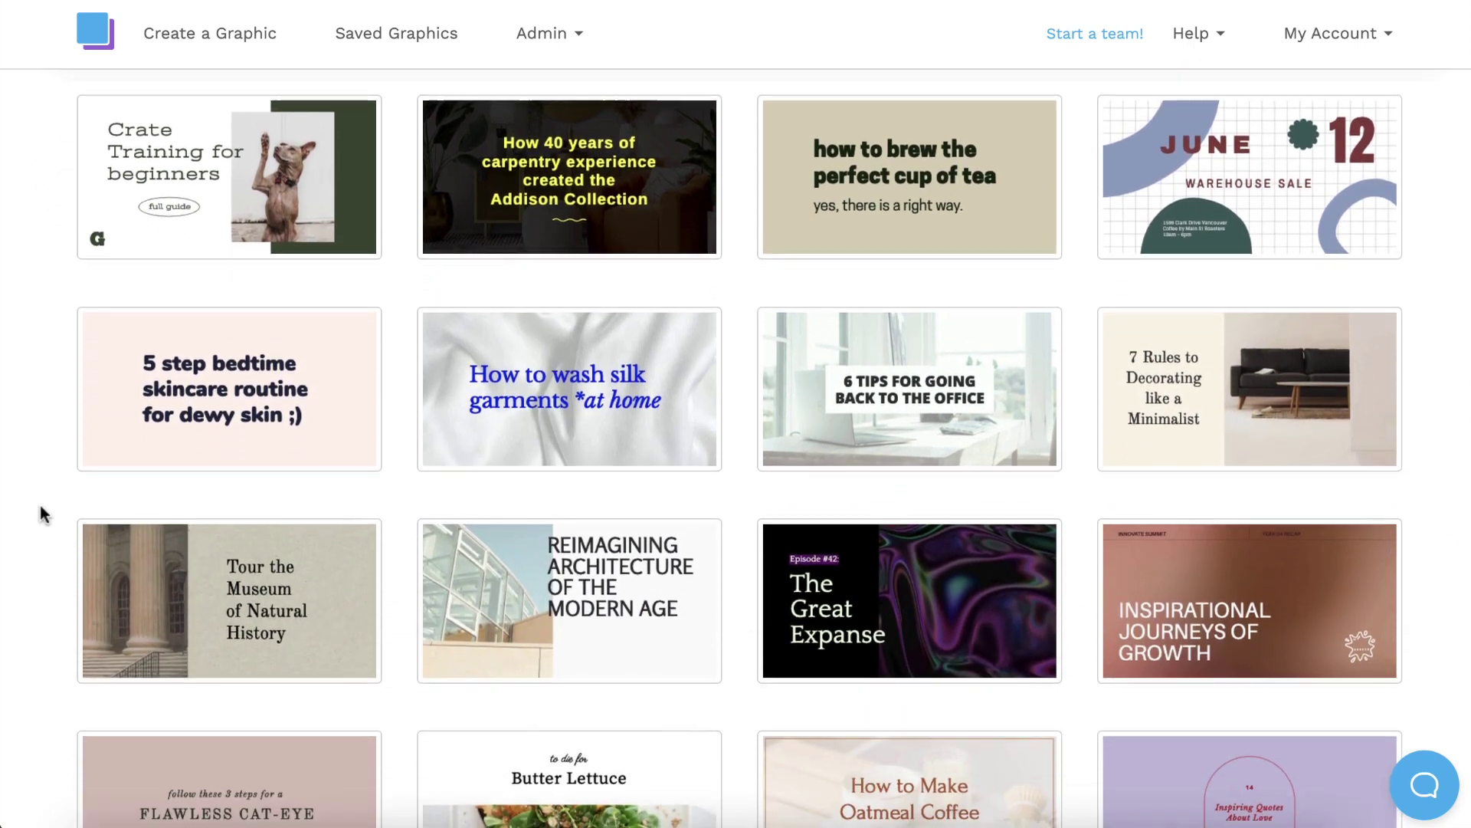
scroll(42, 514, "down", 3)
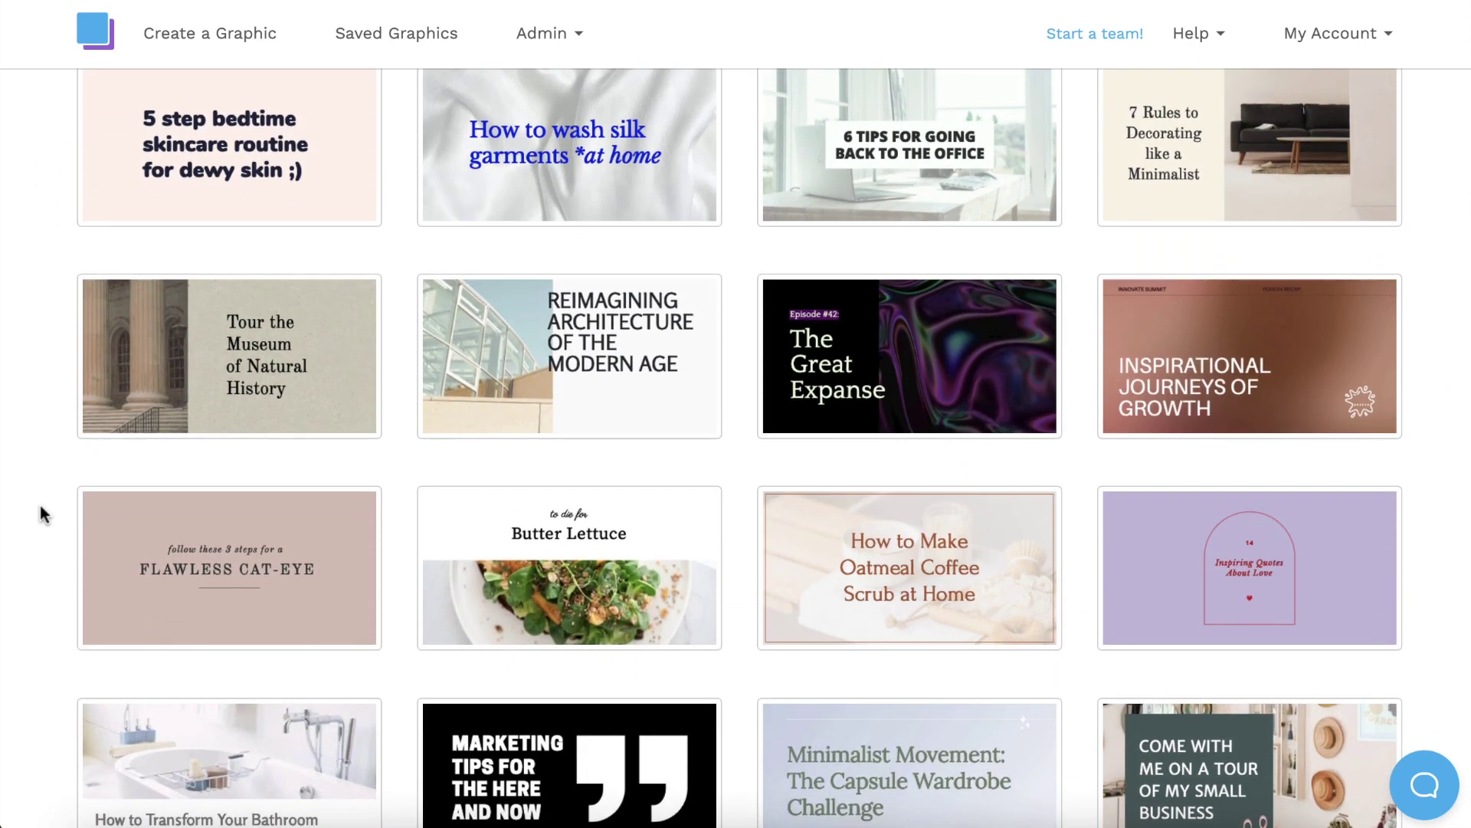
scroll(42, 514, "down", 1)
scroll(42, 513, "down", 3)
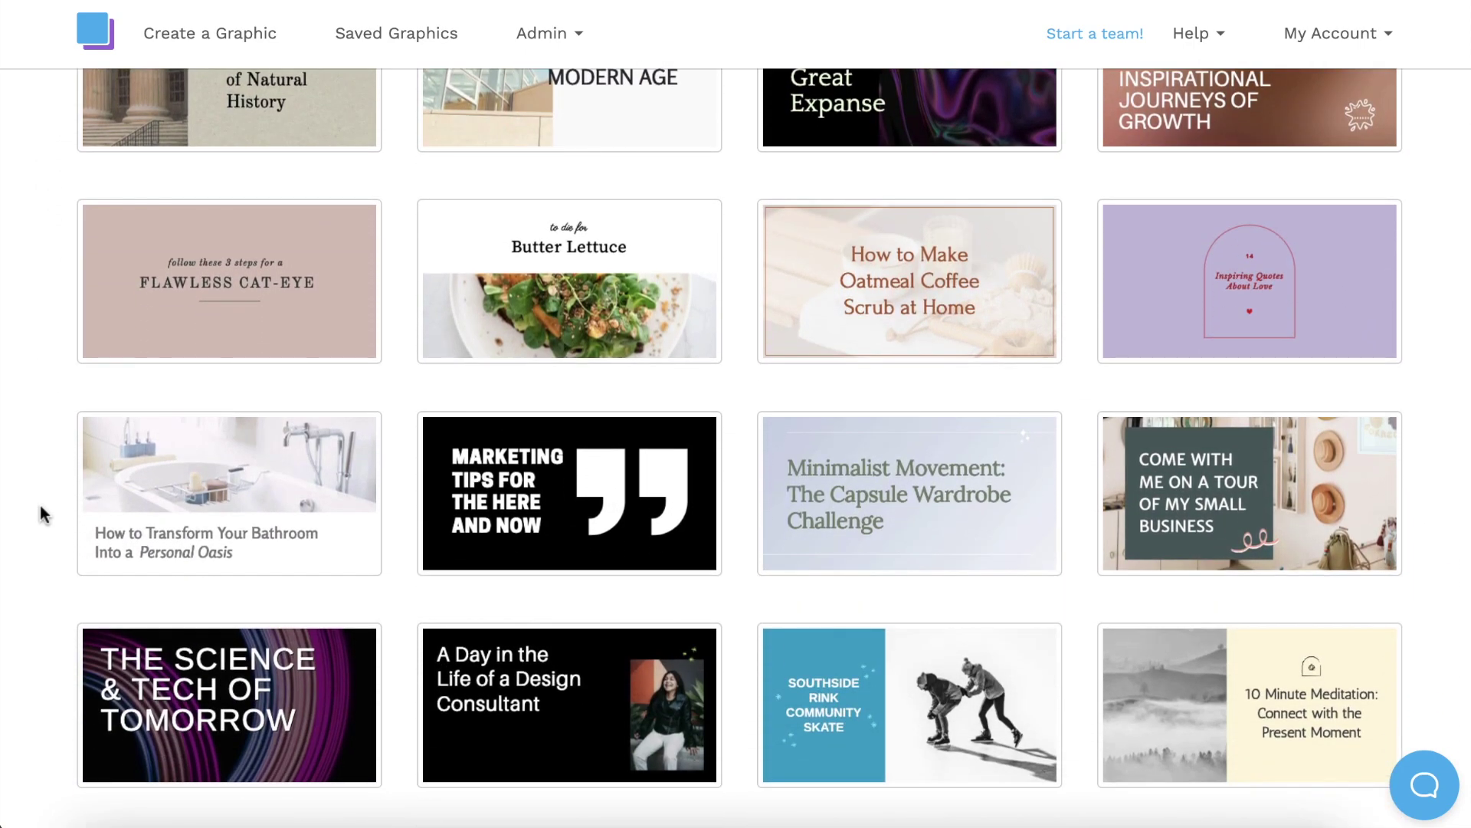
scroll(42, 513, "down", 3)
scroll(42, 513, "down", 1)
scroll(42, 513, "down", 3)
scroll(42, 514, "down", 4)
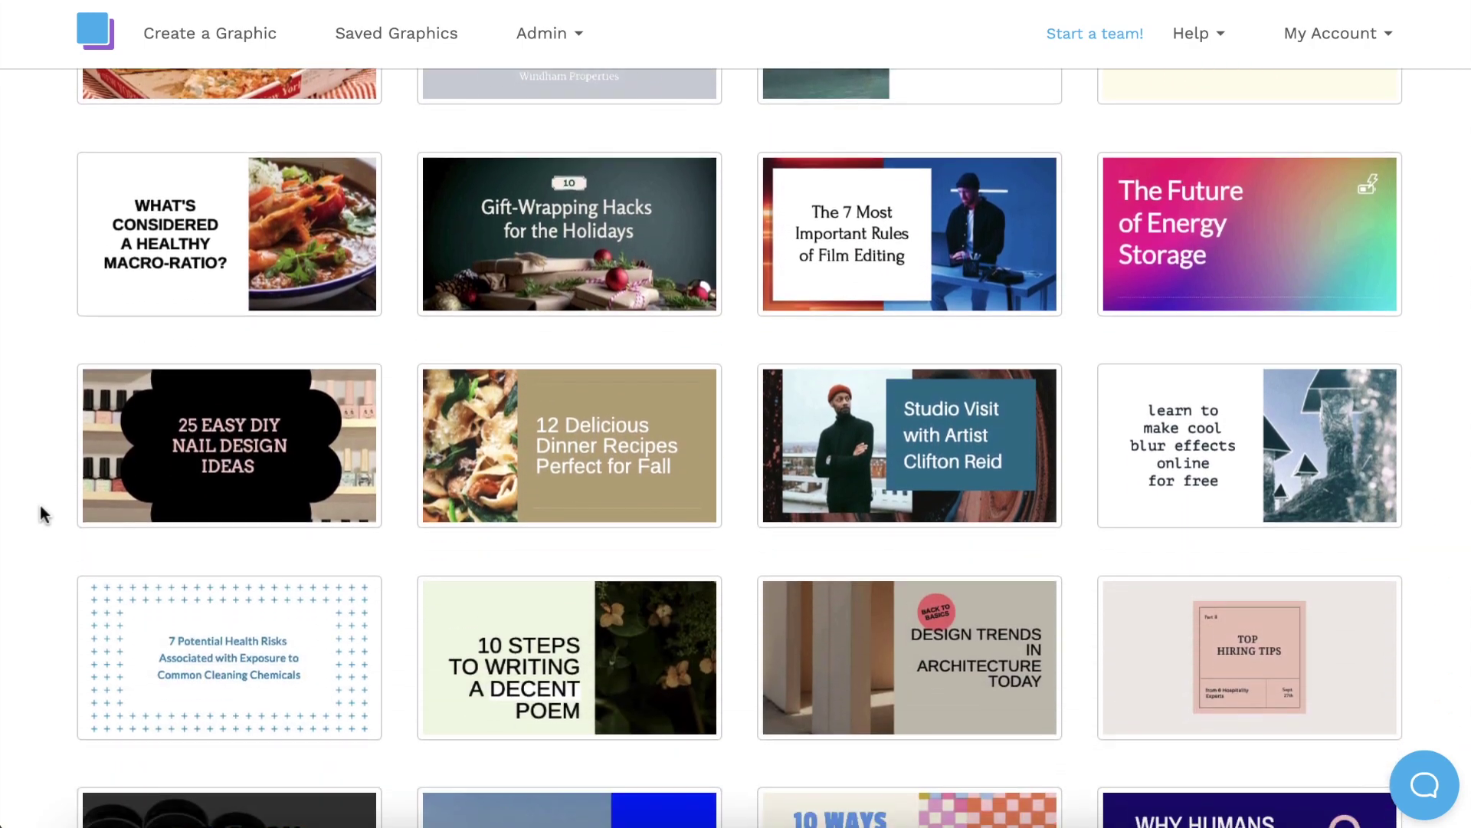
scroll(42, 513, "down", 5)
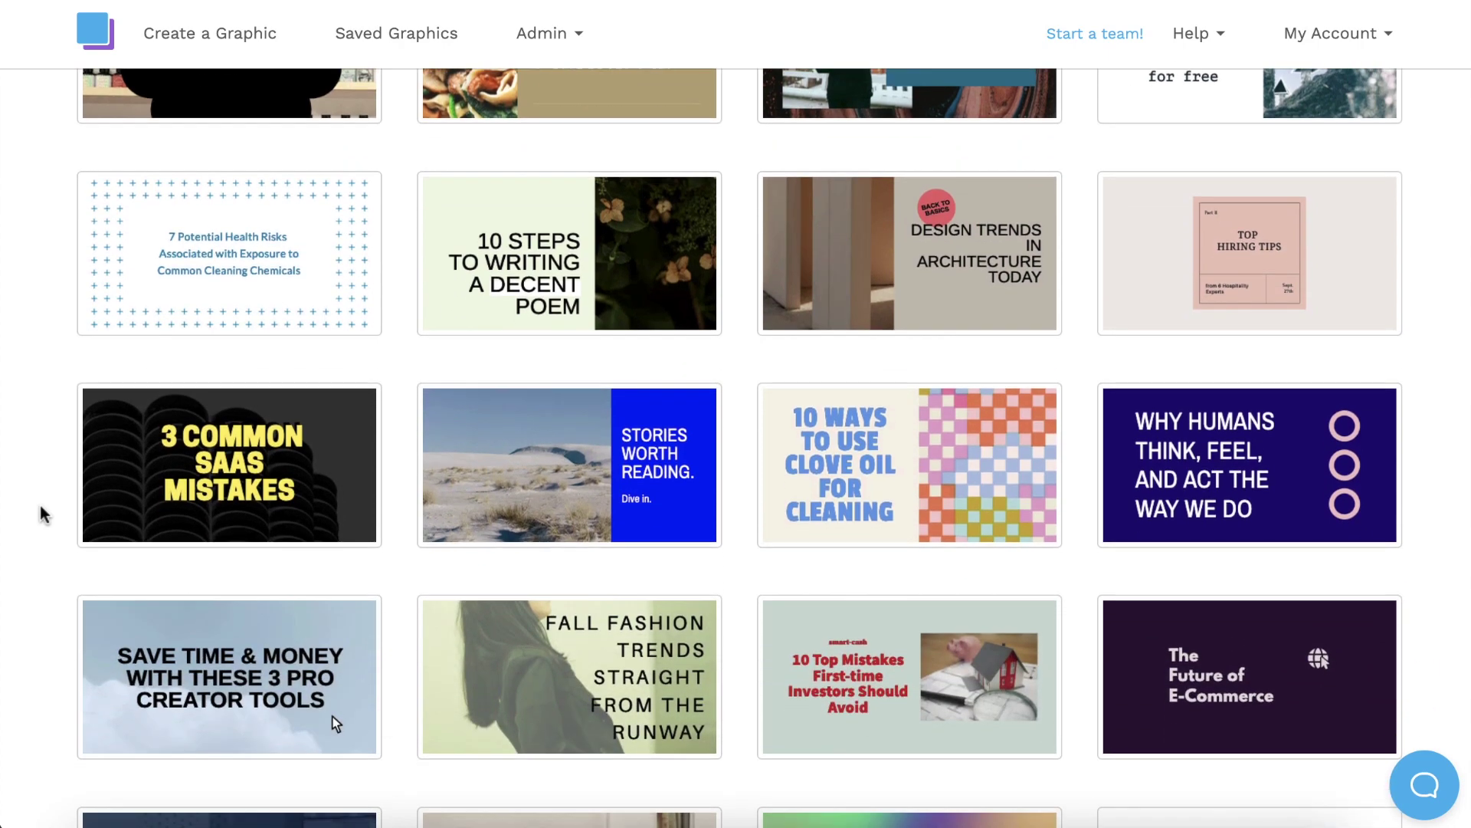
scroll(42, 514, "down", 4)
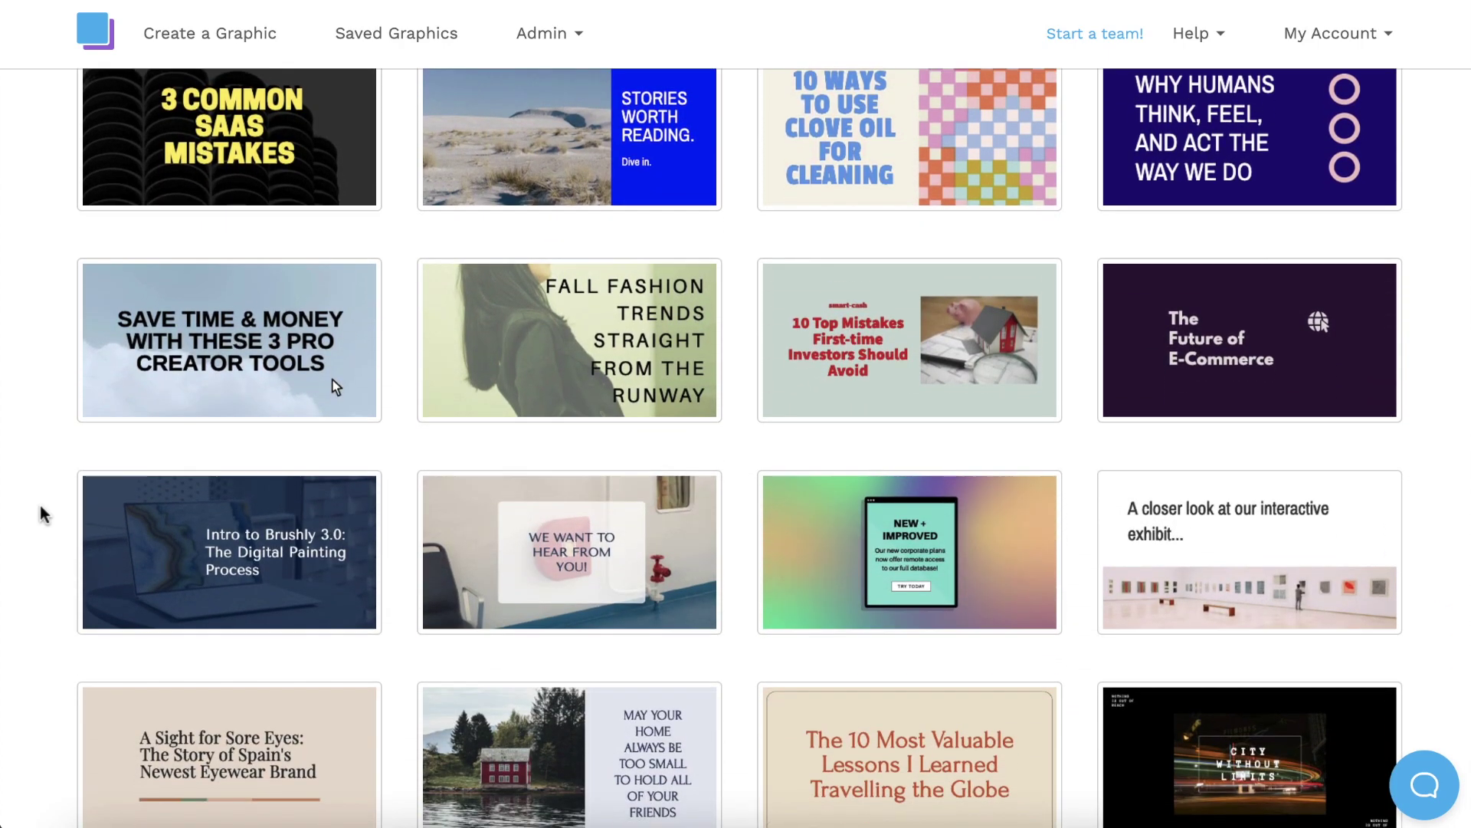
scroll(43, 514, "down", 2)
scroll(42, 514, "down", 9)
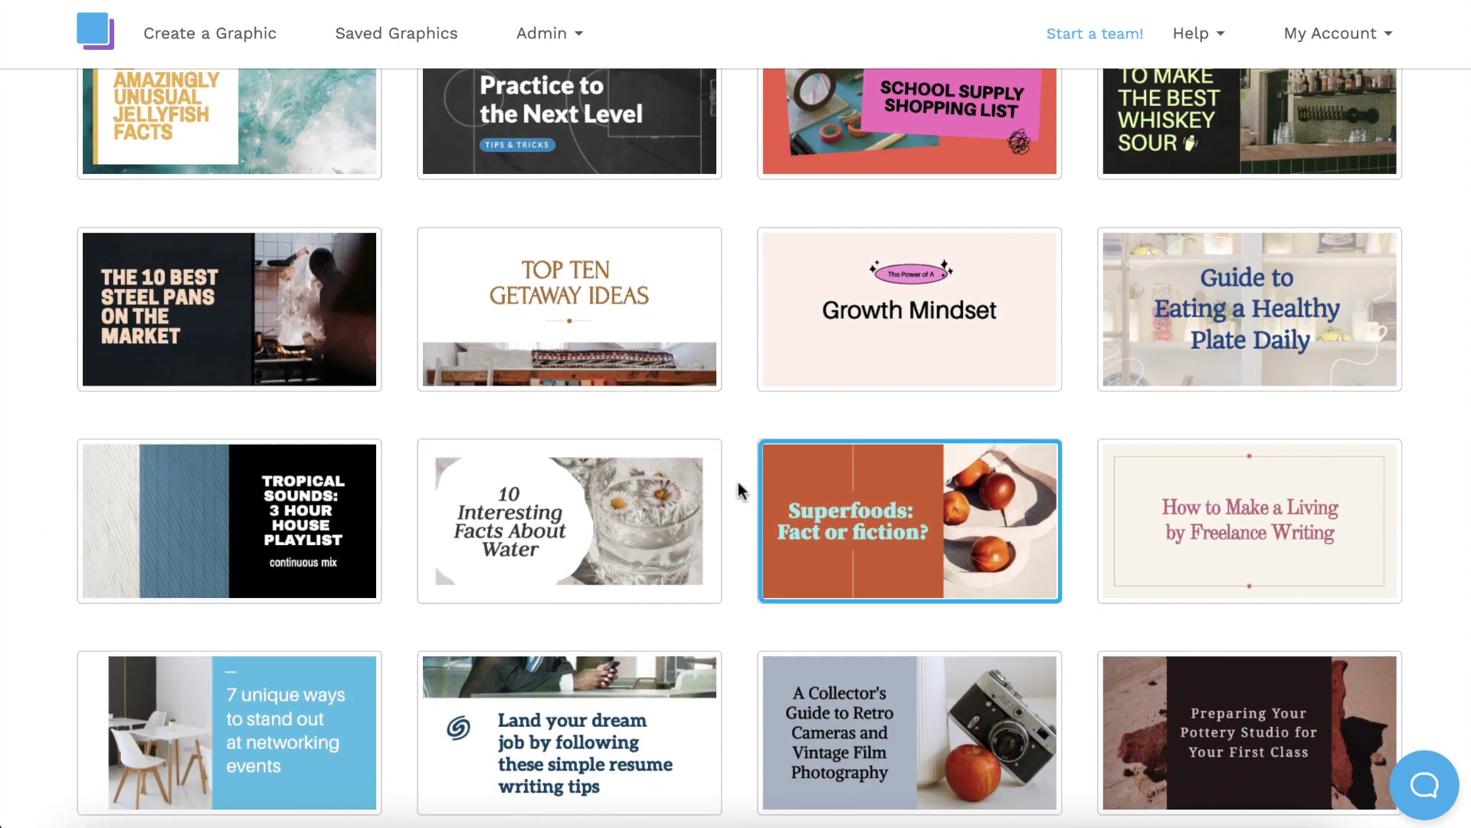
left_click(888, 512)
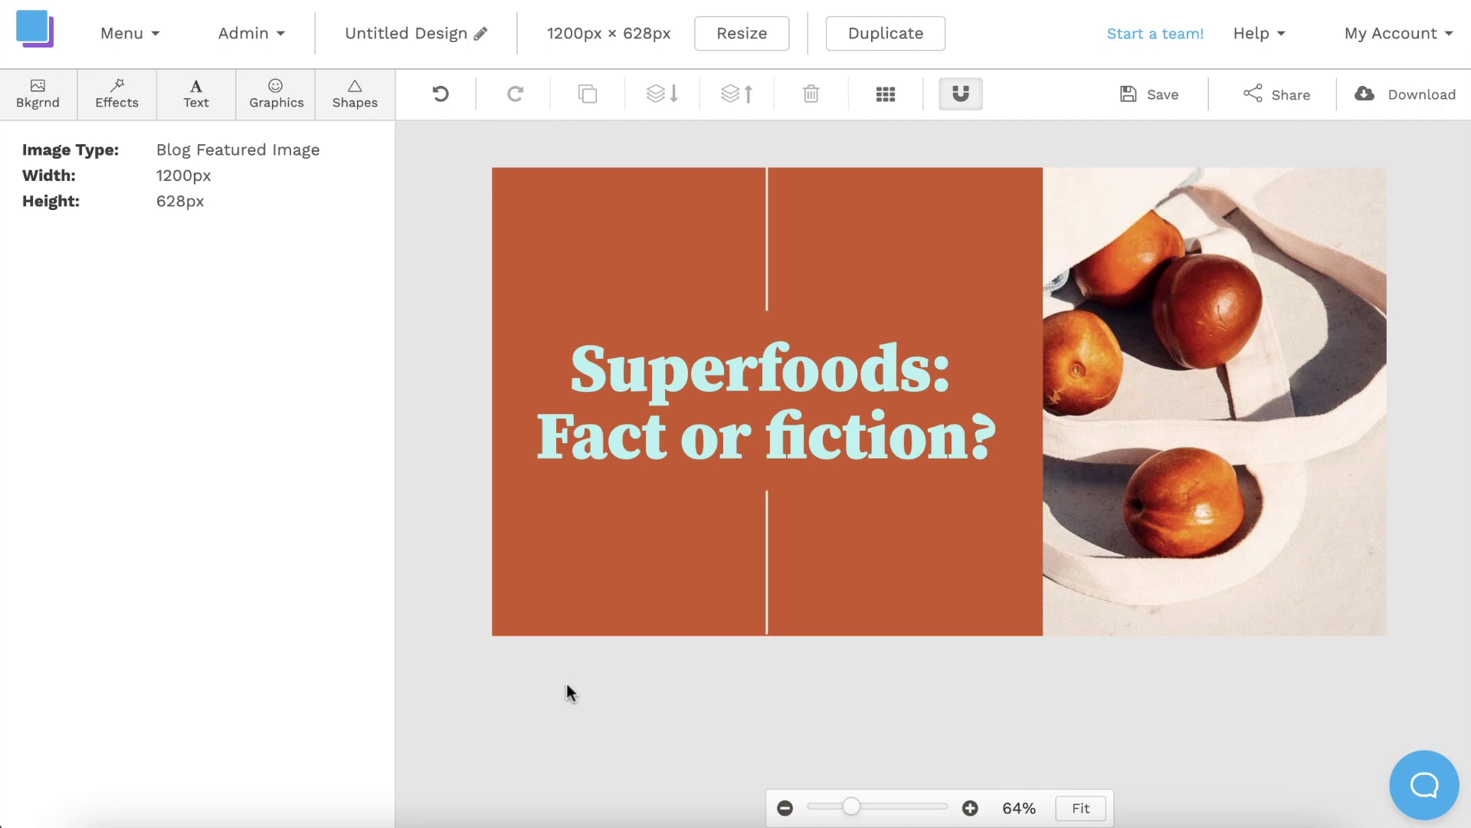
Overwrite the 'Superfoods: Fact or fiction?' headline with 'THE BEST TV SHOWS OF 2022'.
left_click(689, 375)
left_click(689, 375)
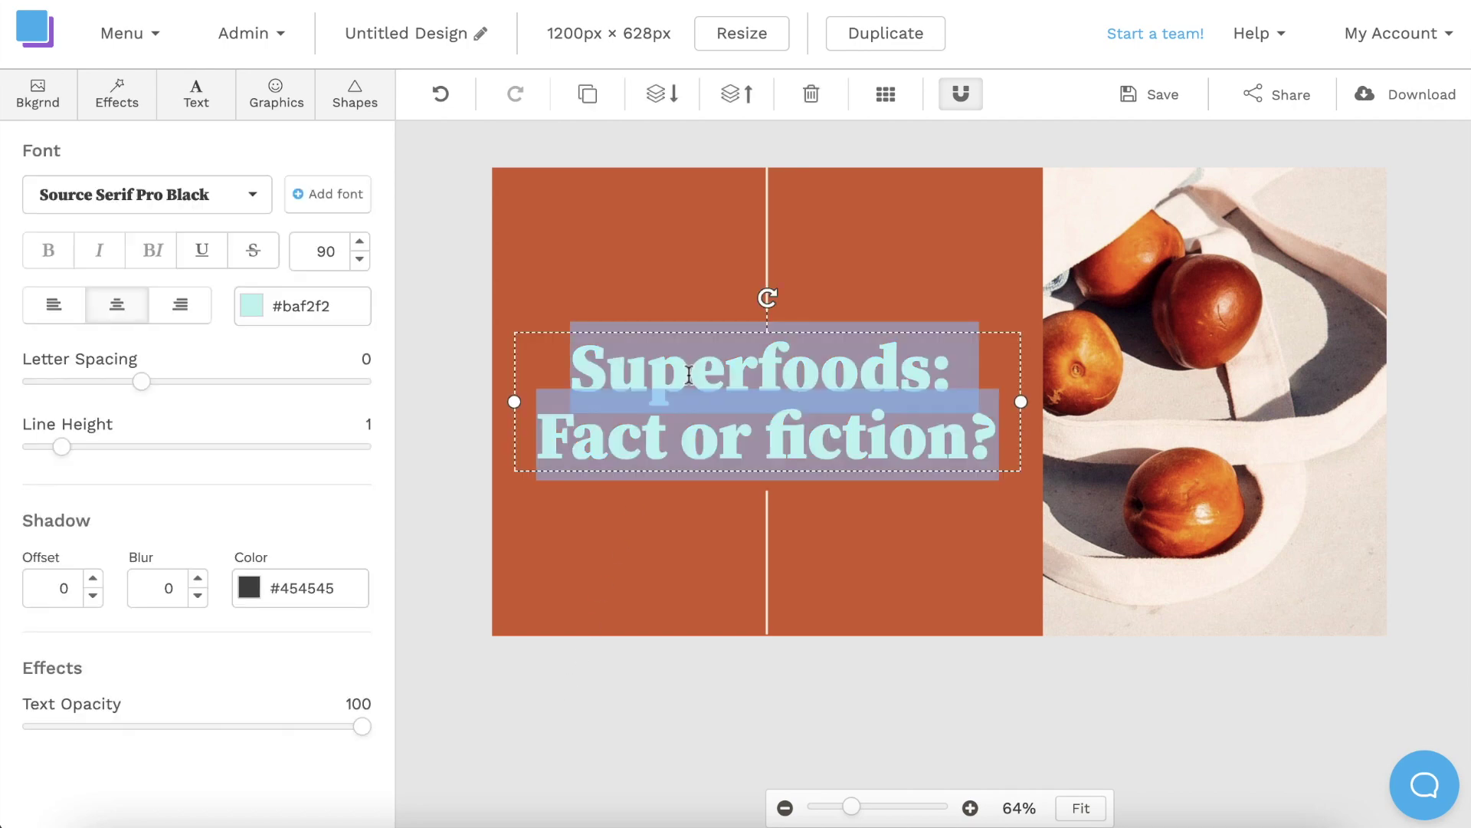
type("THE BEST TV")
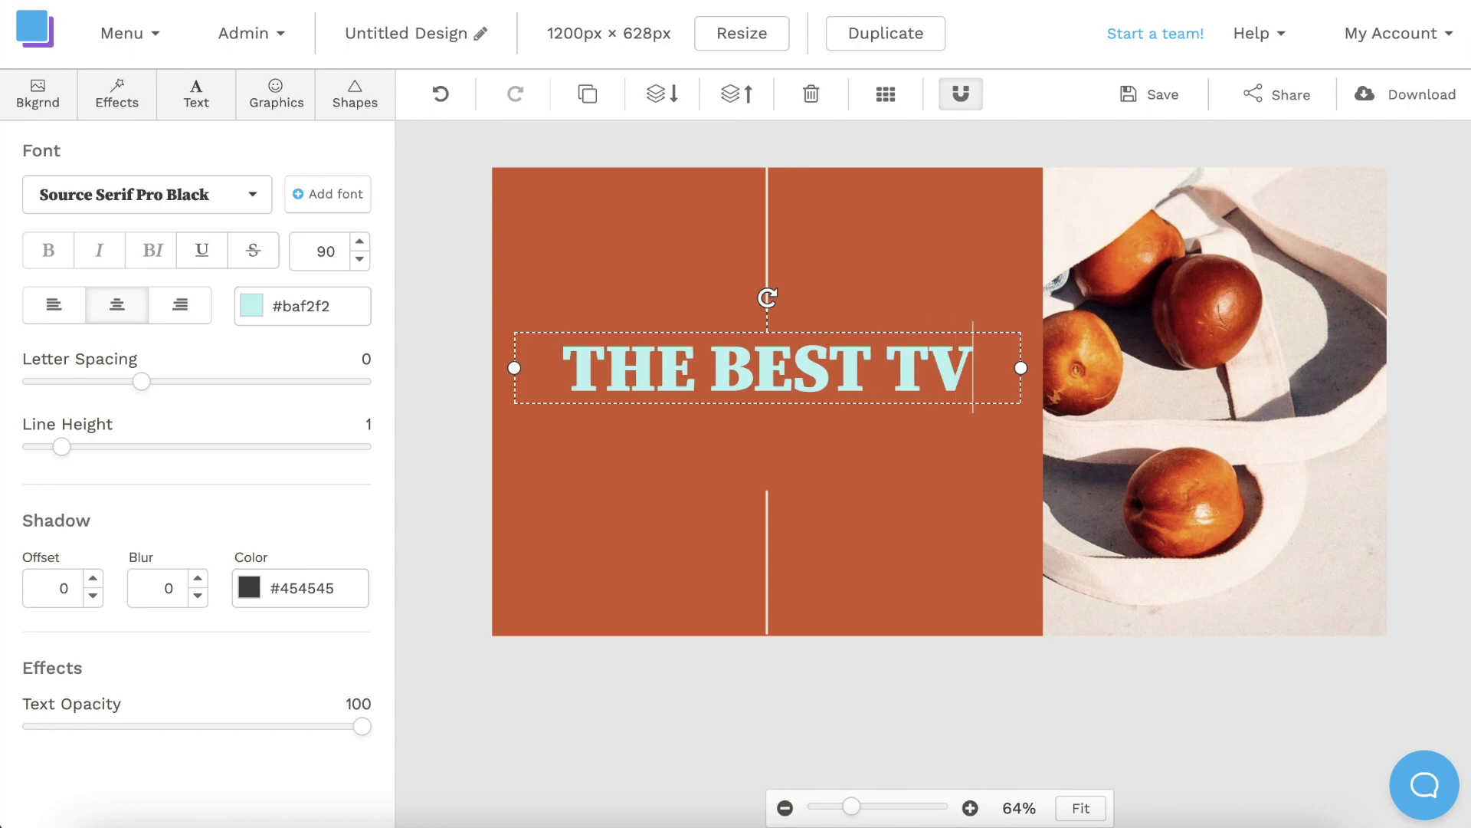
type(" SHOWS OF 20")
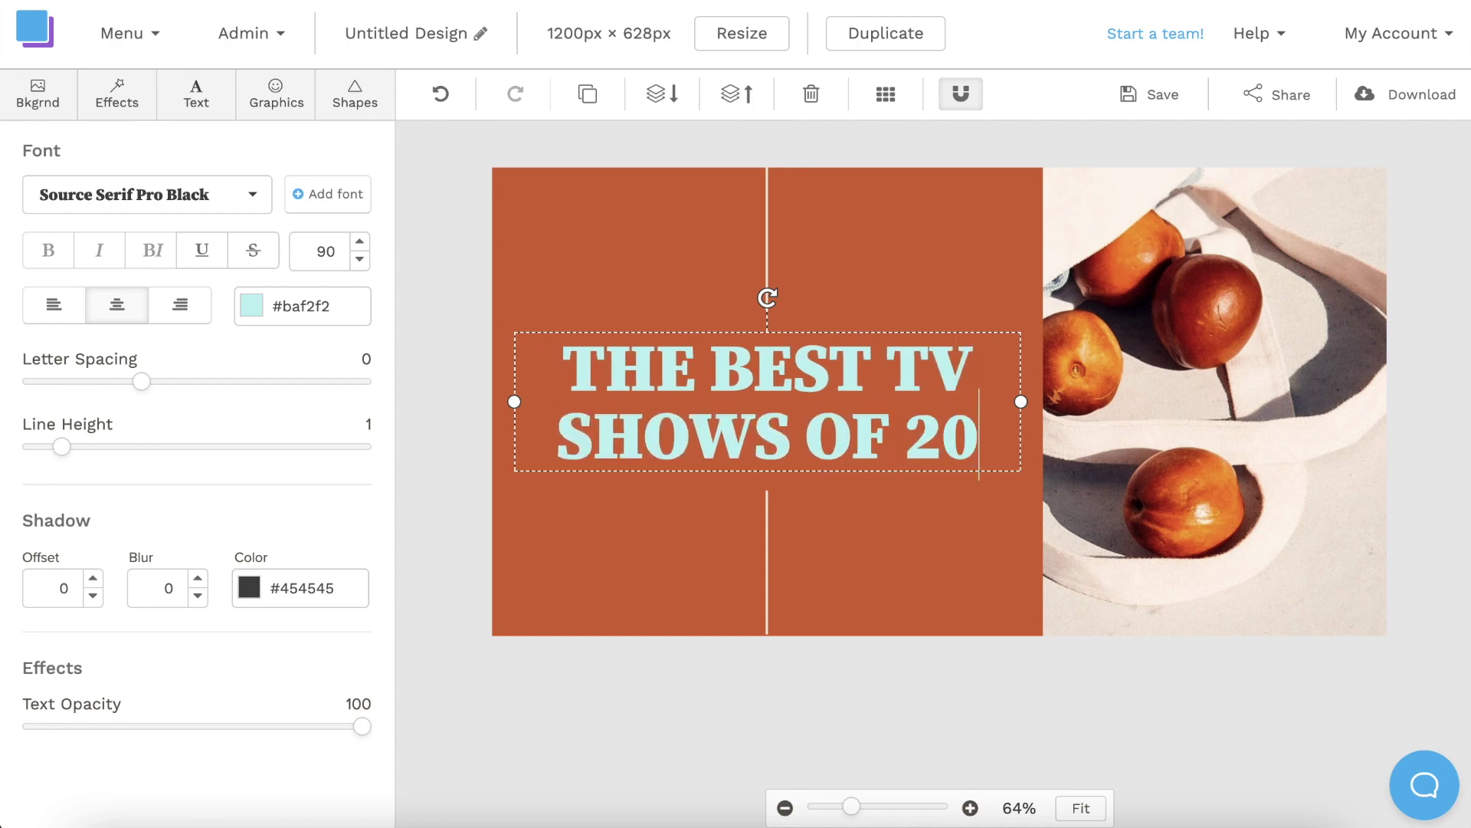
type("22")
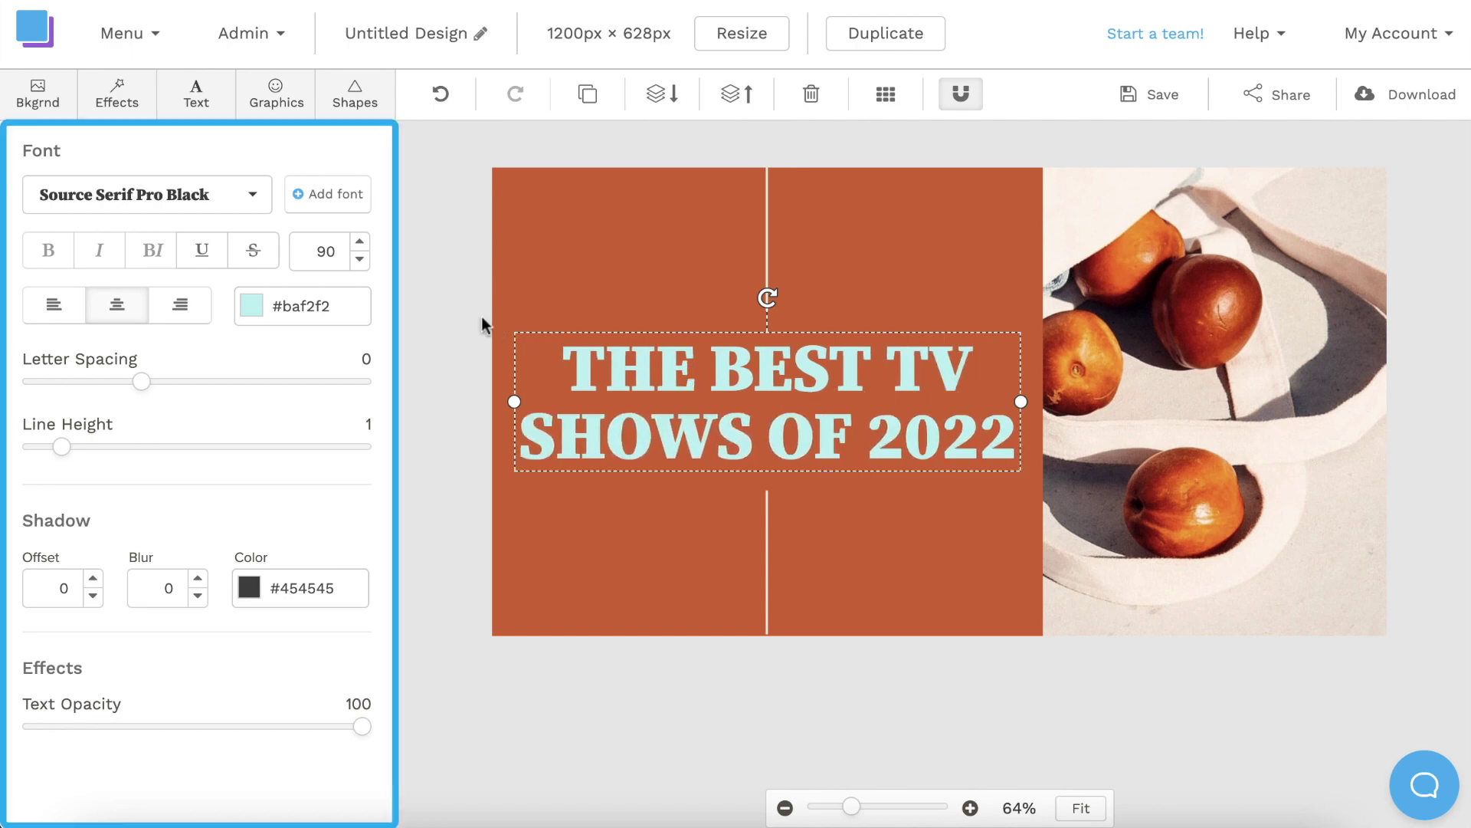
Switch the headline font to Archivo Black.
left_click(245, 203)
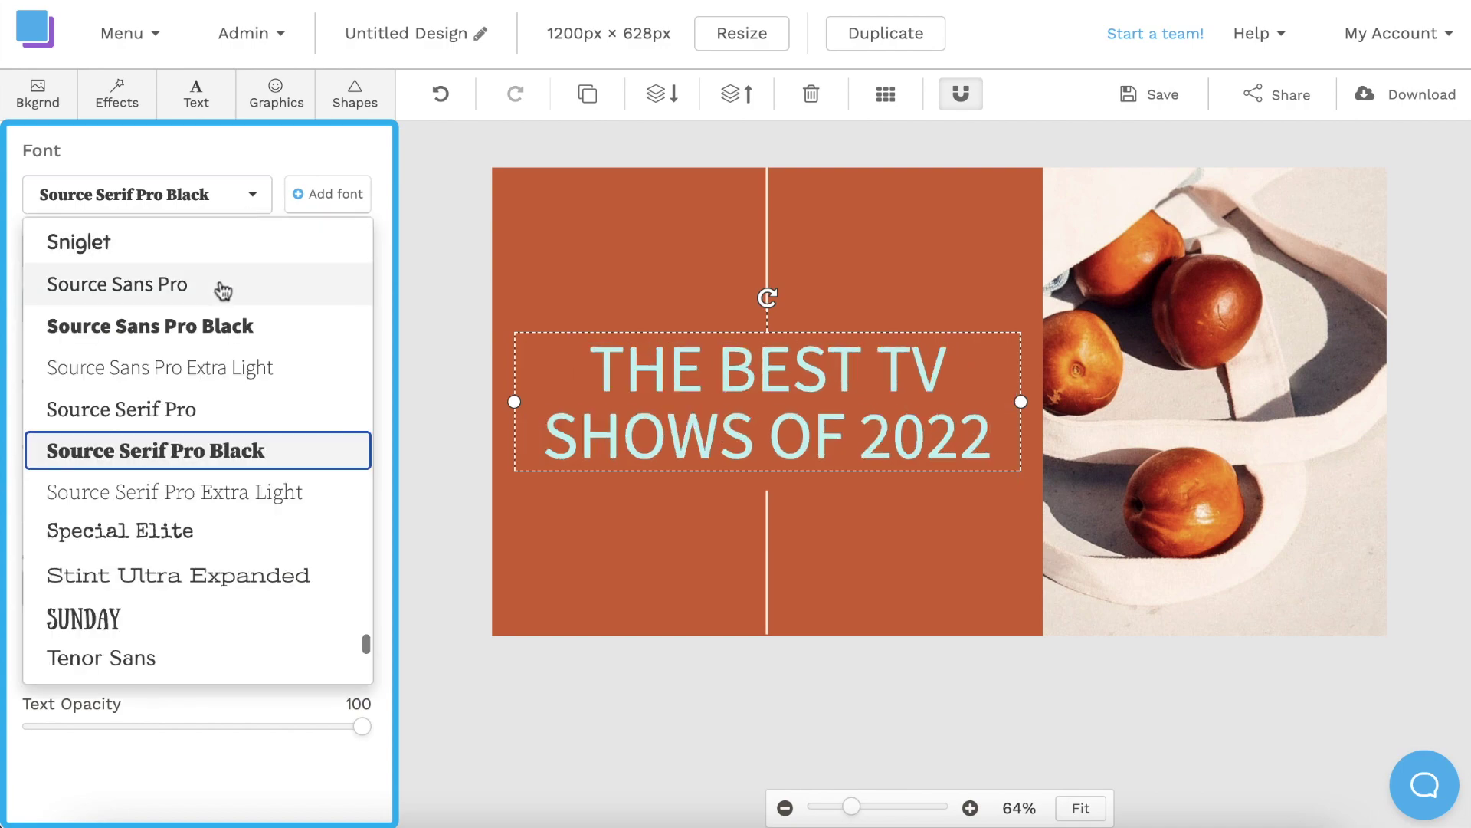
scroll(220, 291, "up", 5)
scroll(220, 360, "up", 20)
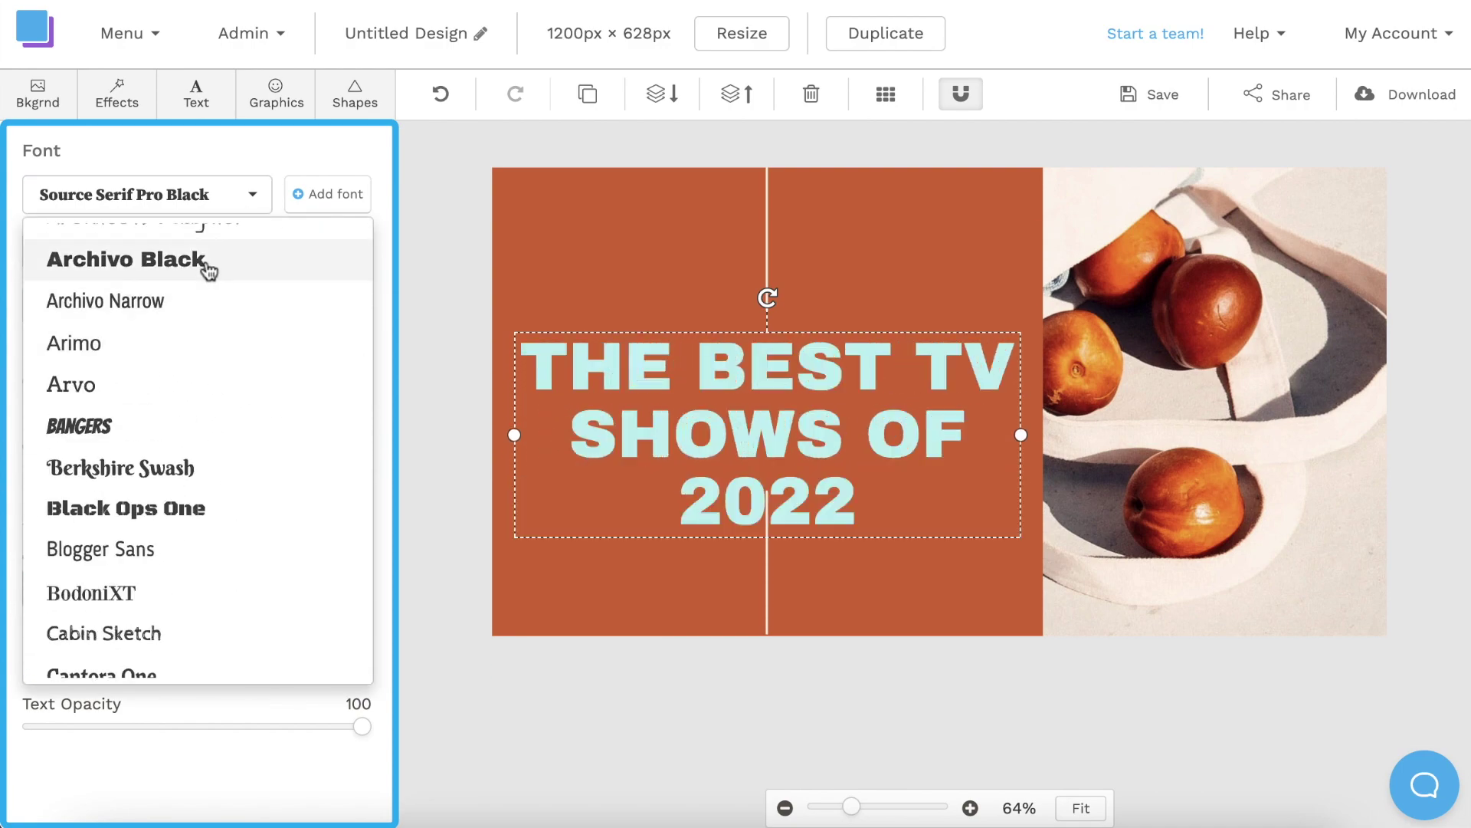
left_click(207, 264)
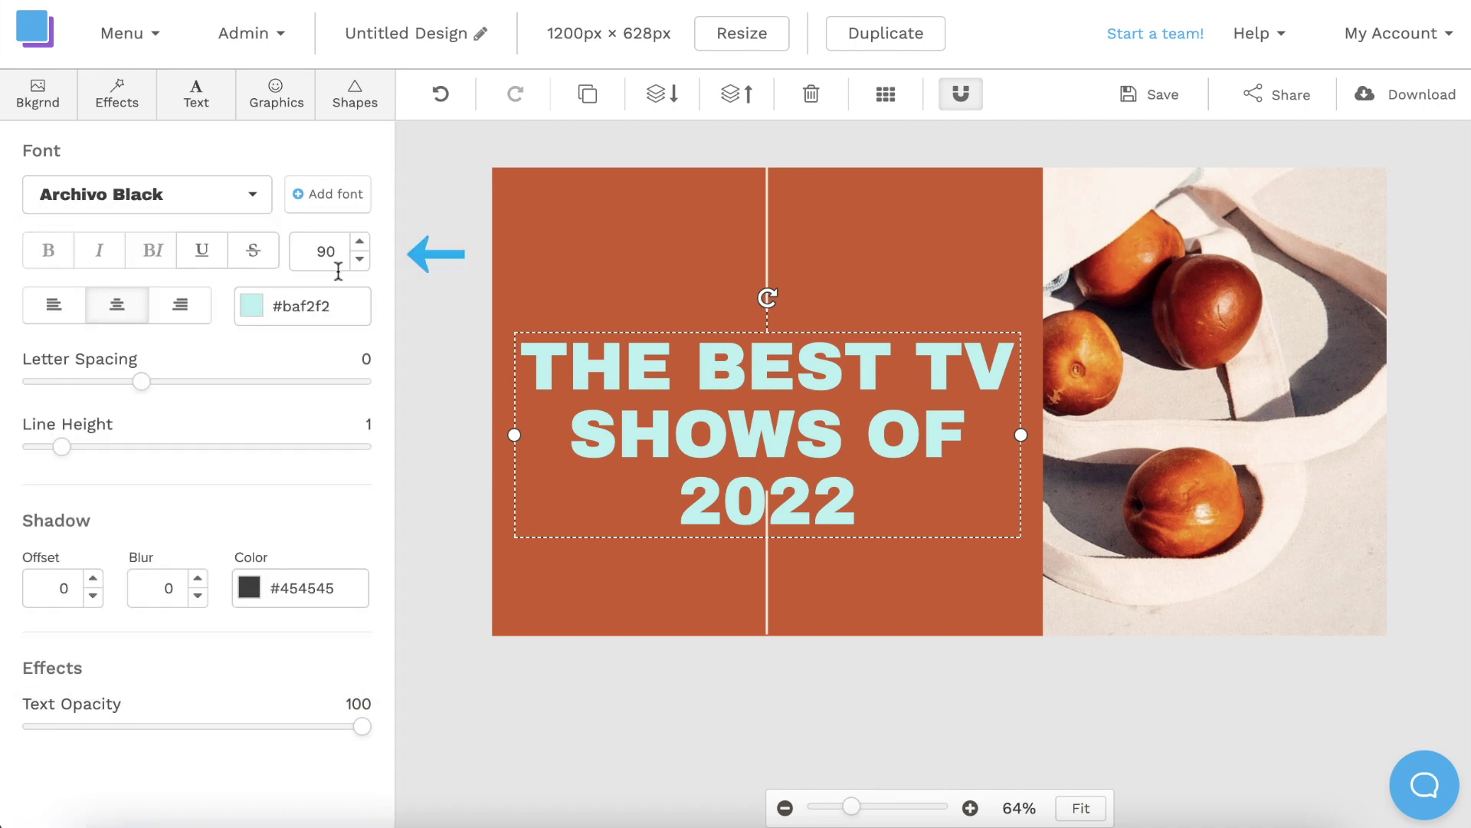
Shrink the headline to size 71 so it fits two lines, and nudge it down to centre it.
left_click(360, 259)
left_click(359, 259)
left_click(360, 259)
left_click(359, 259)
left_click(359, 259)
left_click(359, 259)
left_click(360, 259)
left_click(580, 700)
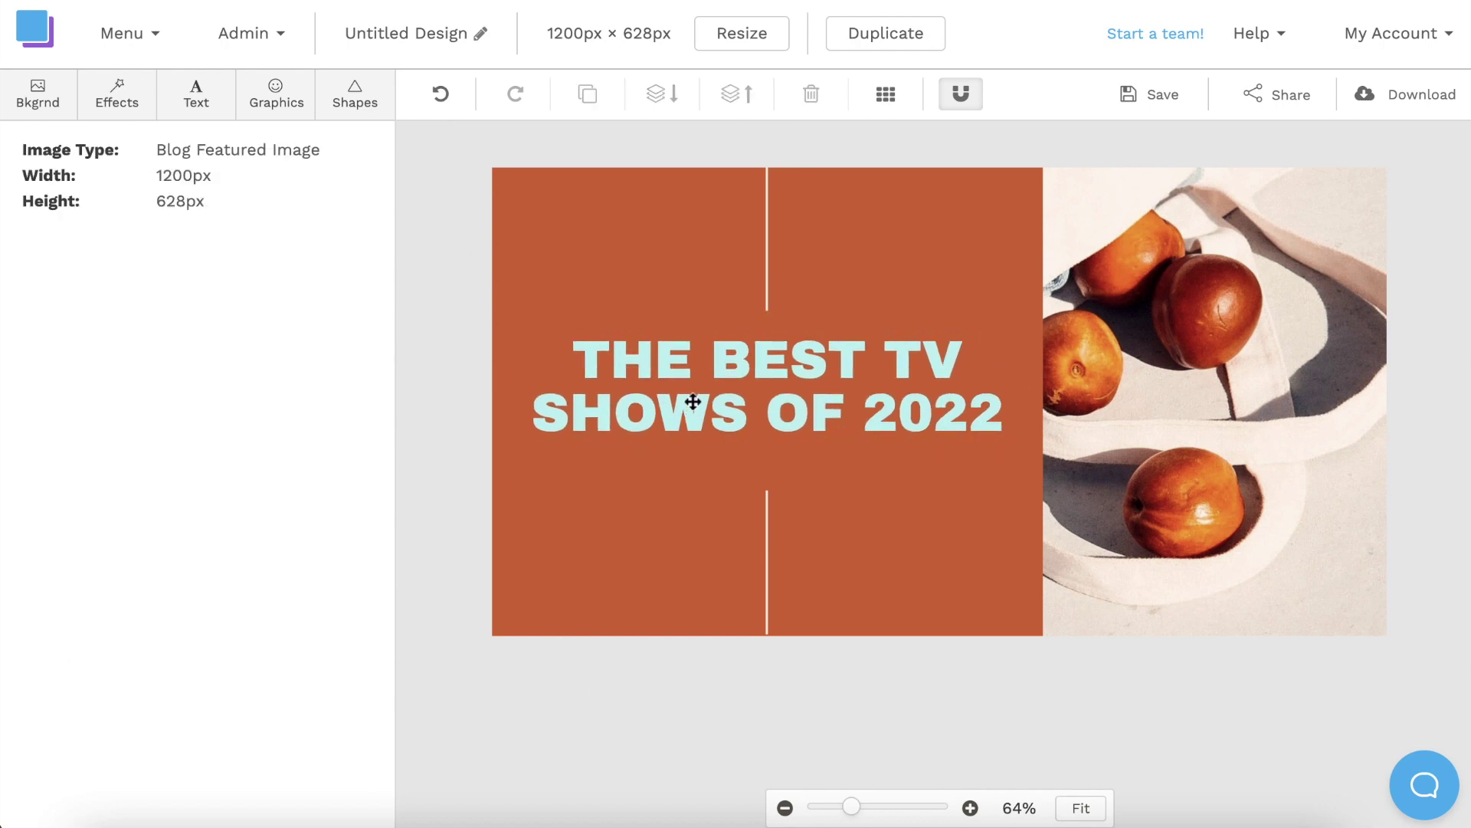
left_click_drag(693, 402, 693, 412)
left_click(618, 699)
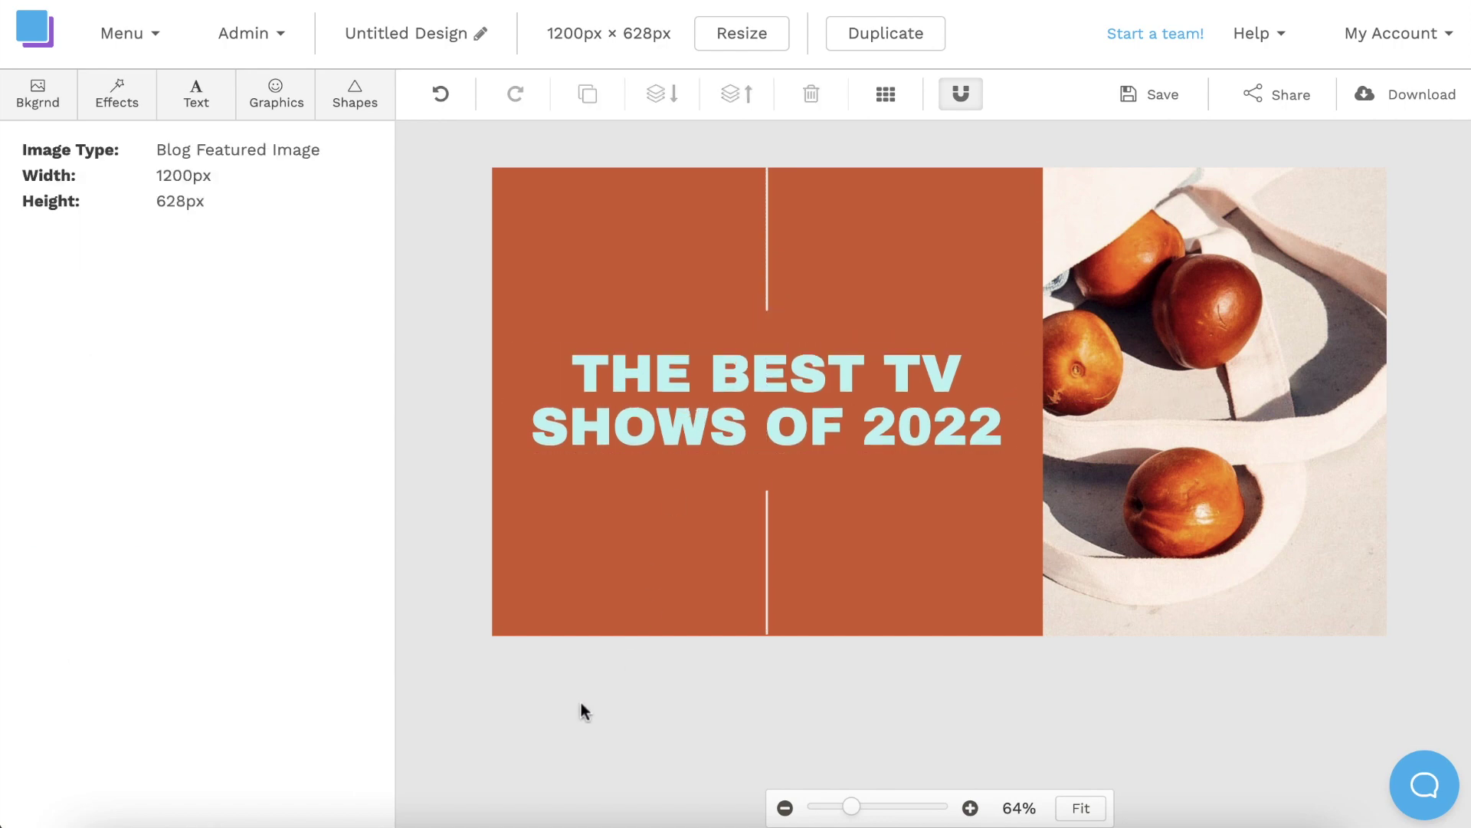
Fill the orange block behind the headline with the saved black colour.
left_click(627, 525)
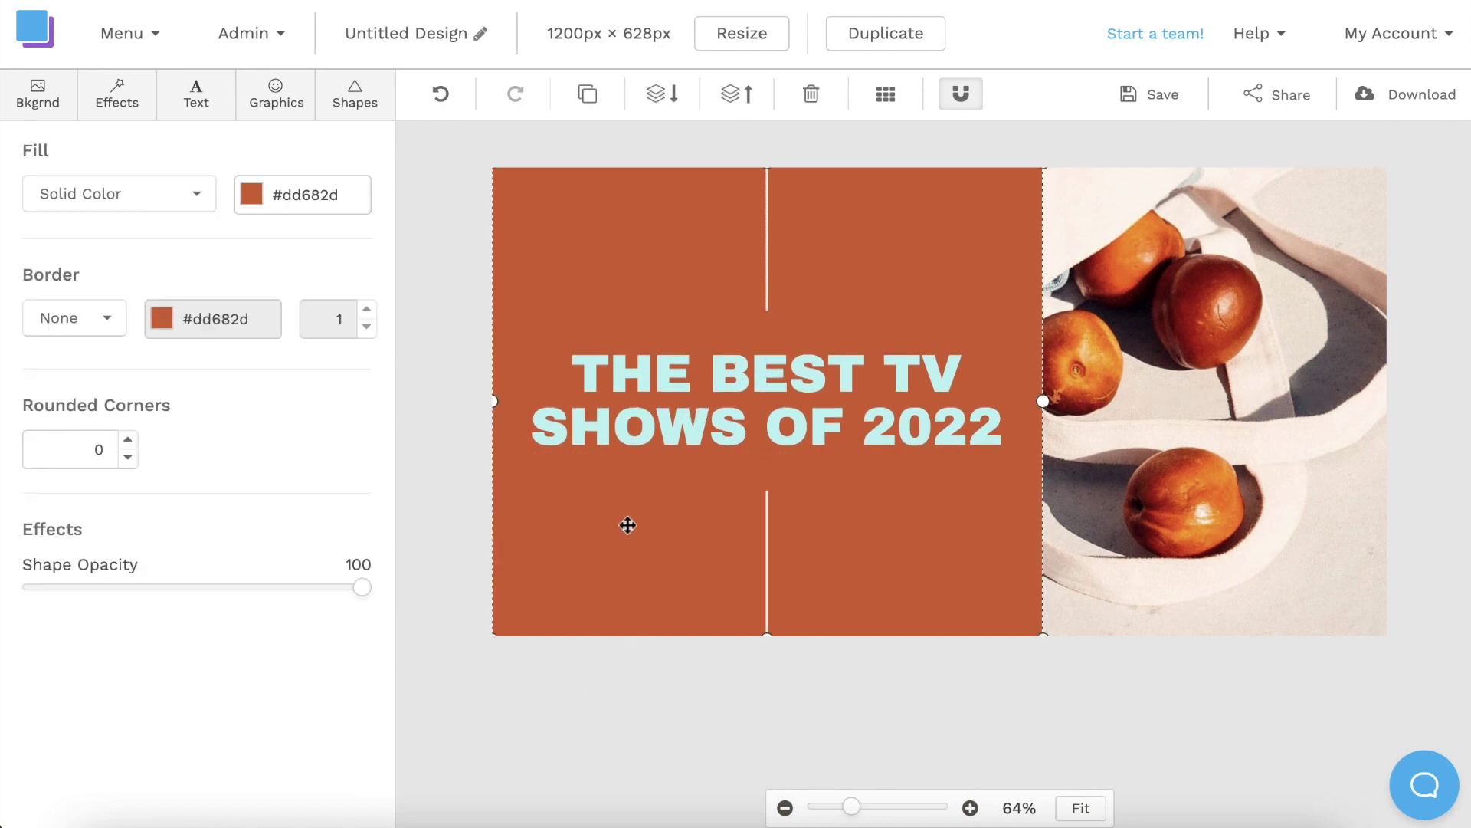
left_click(251, 196)
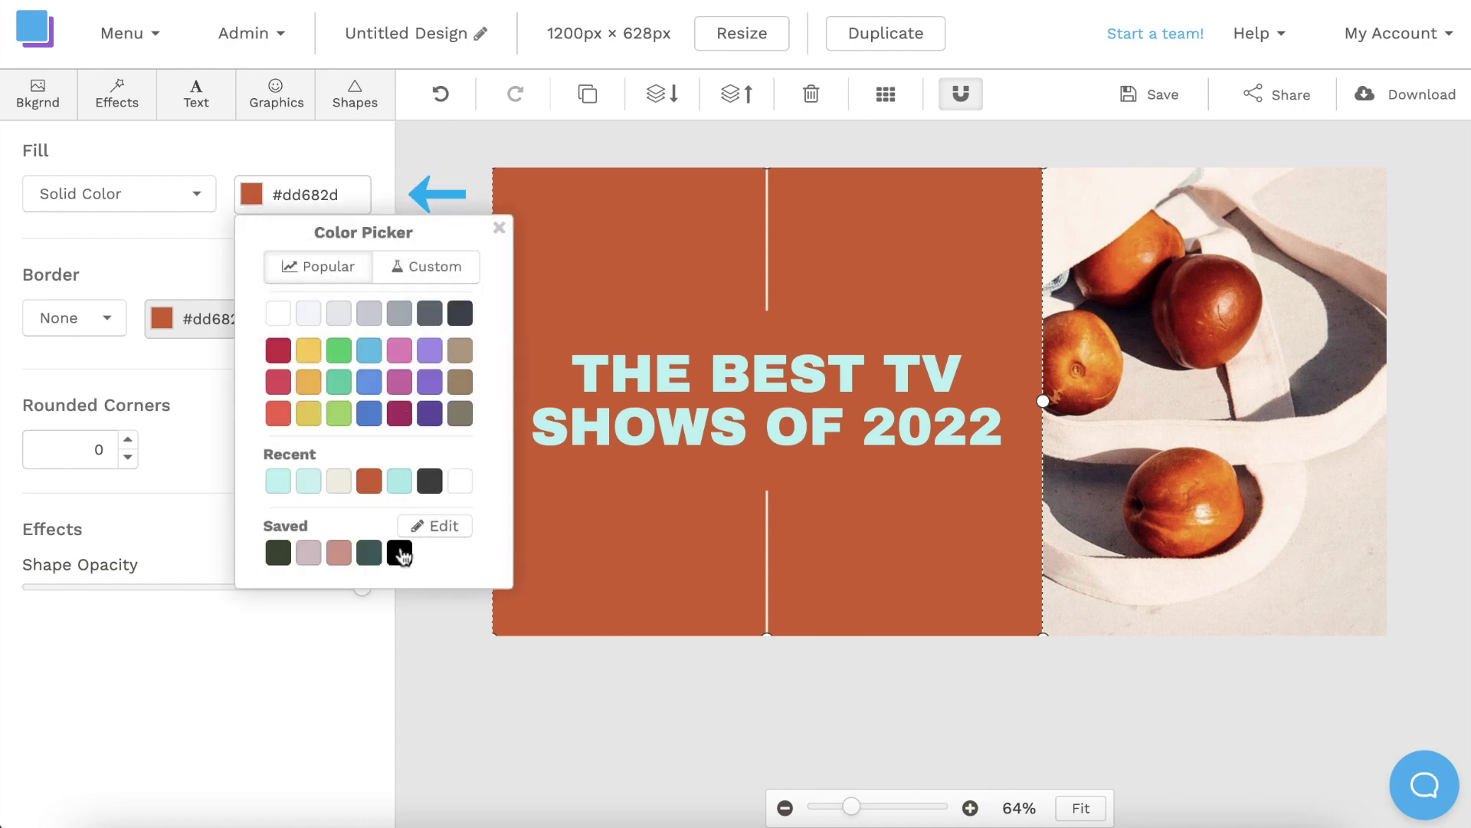
left_click(400, 552)
left_click(476, 697)
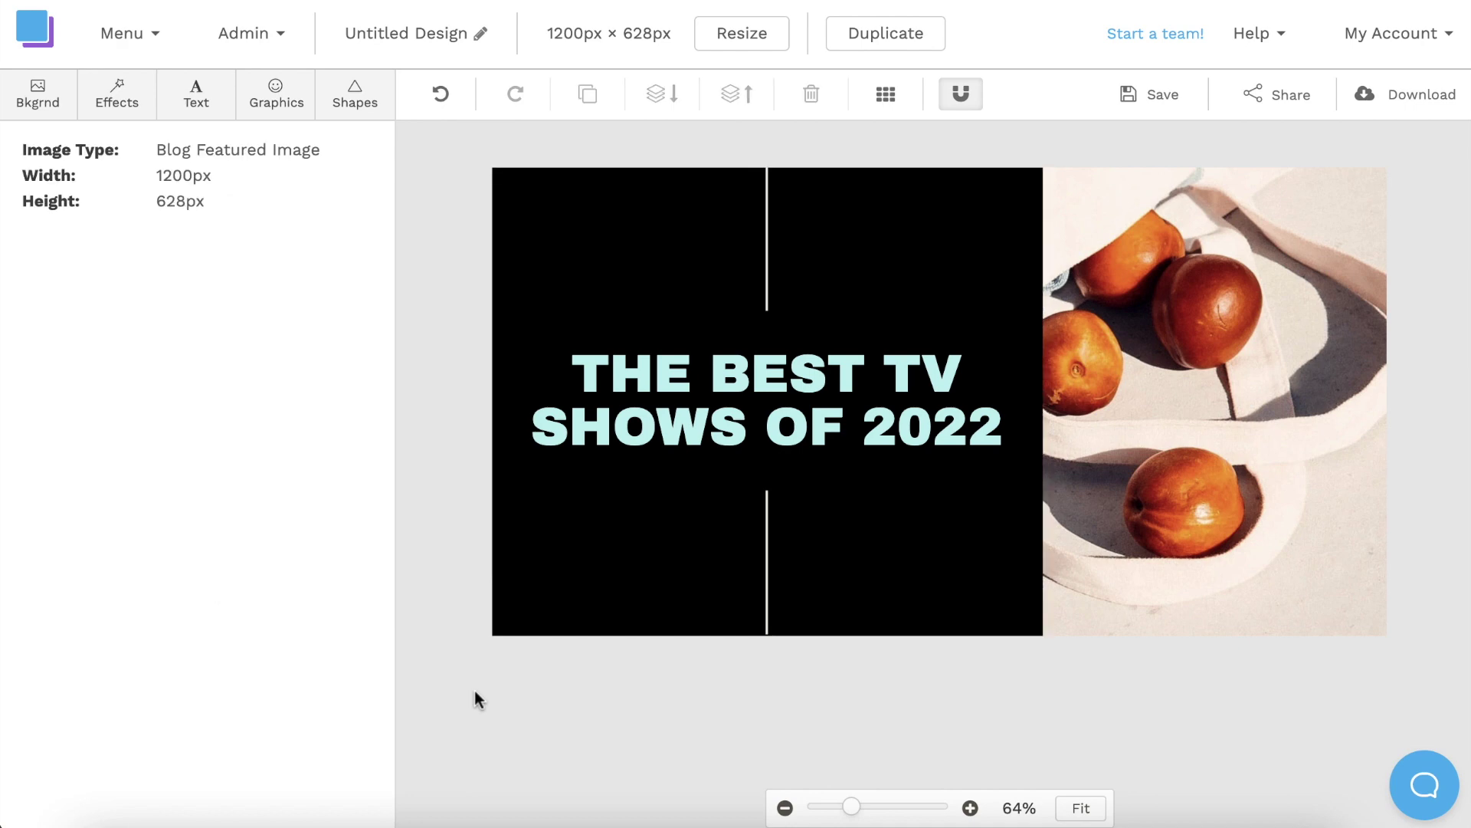
Search Graphics > Photos for 'tv remote' and browse the stock results.
left_click(360, 99)
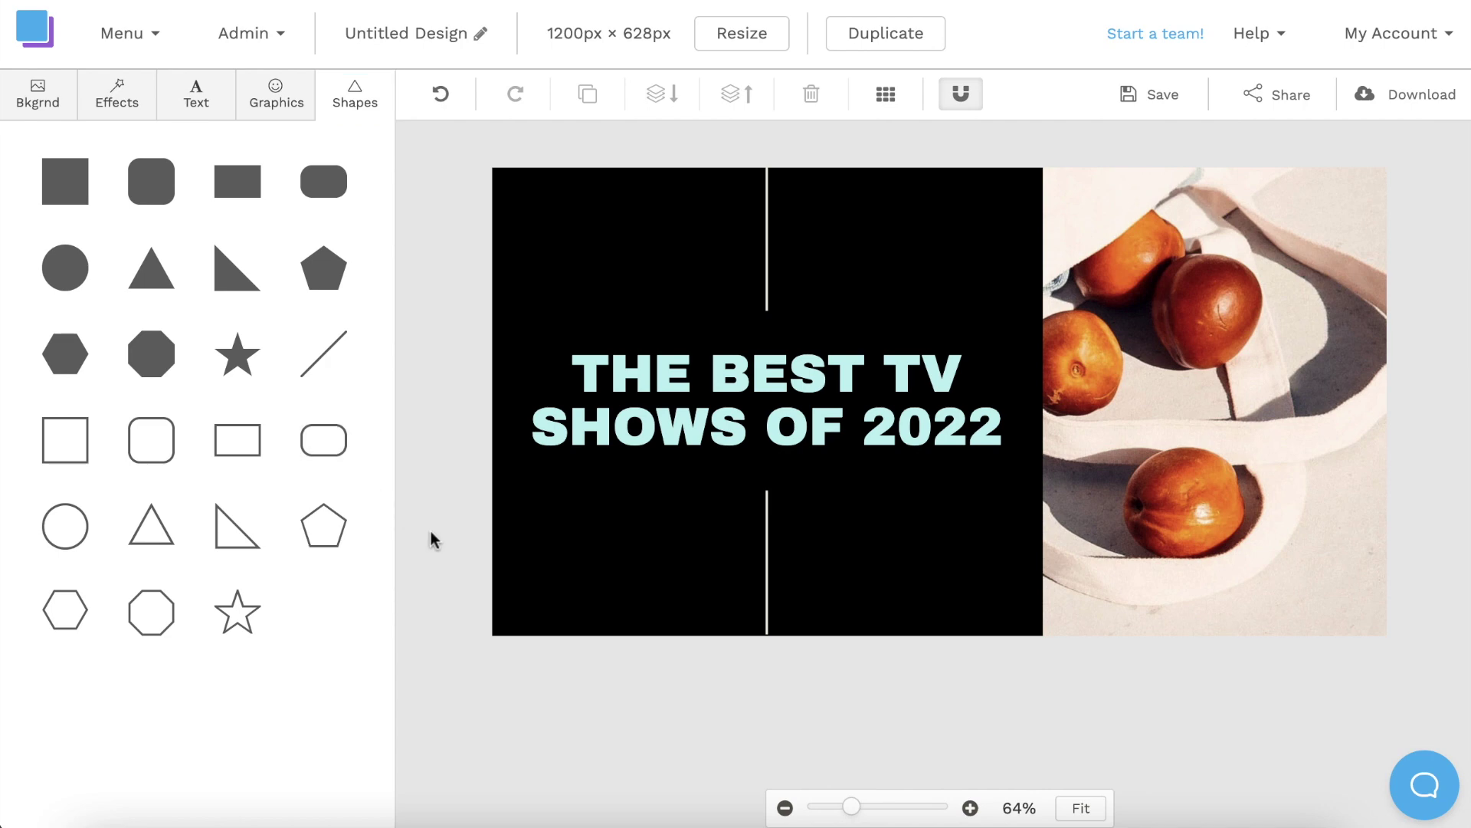
left_click(283, 106)
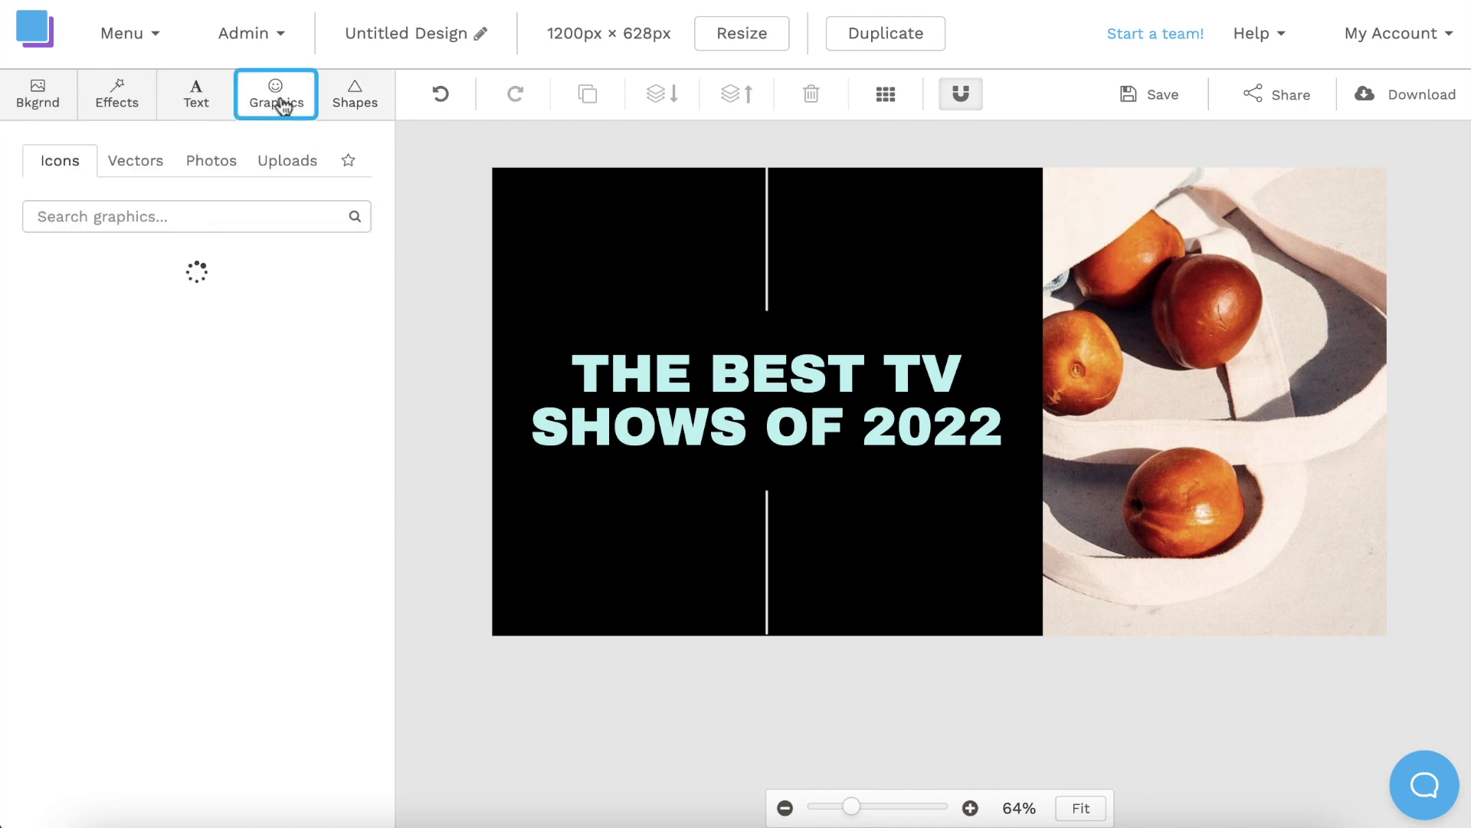
left_click(217, 164)
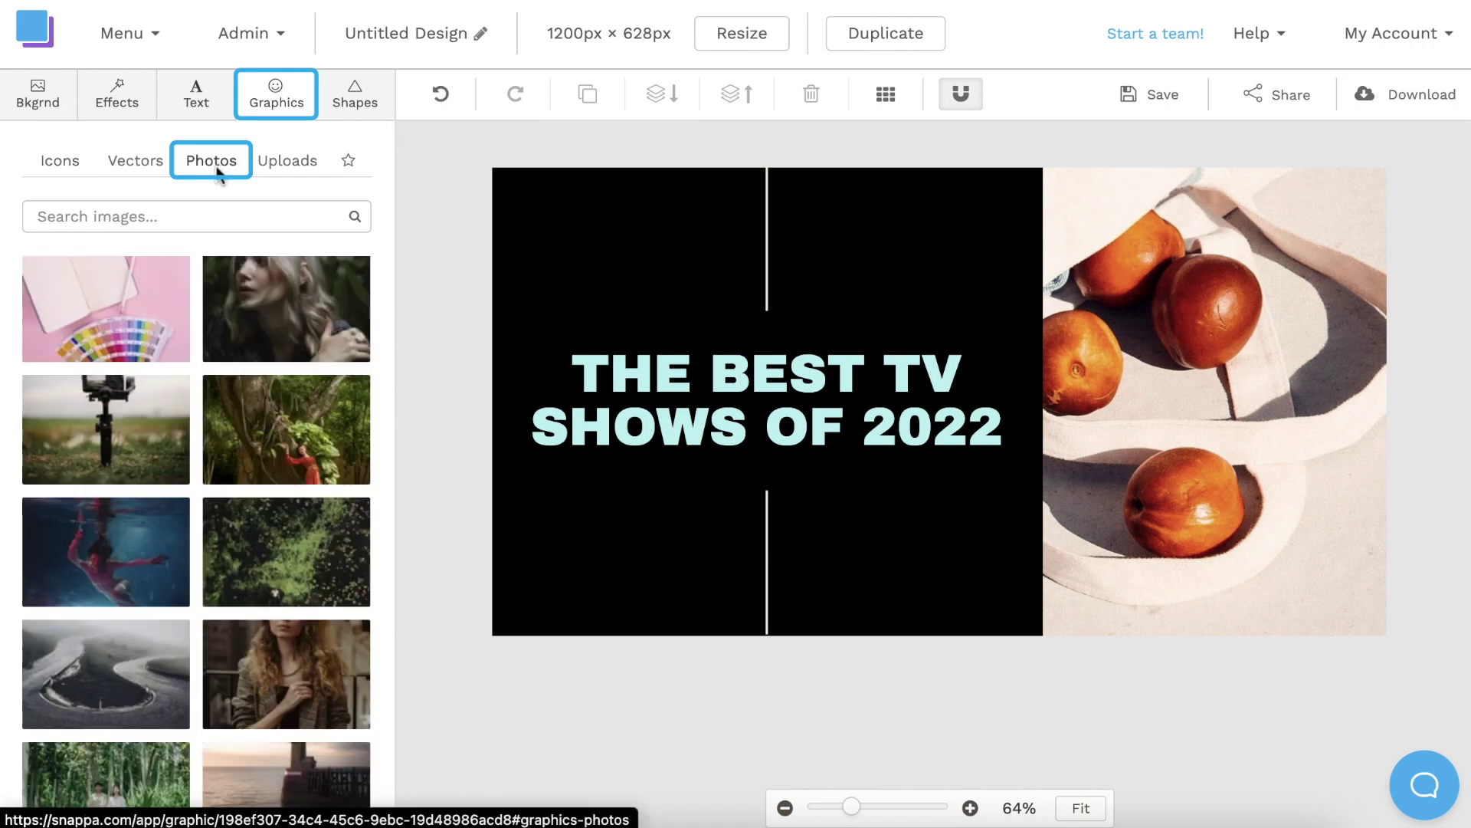
left_click(183, 215)
type("tv remote")
key("Return")
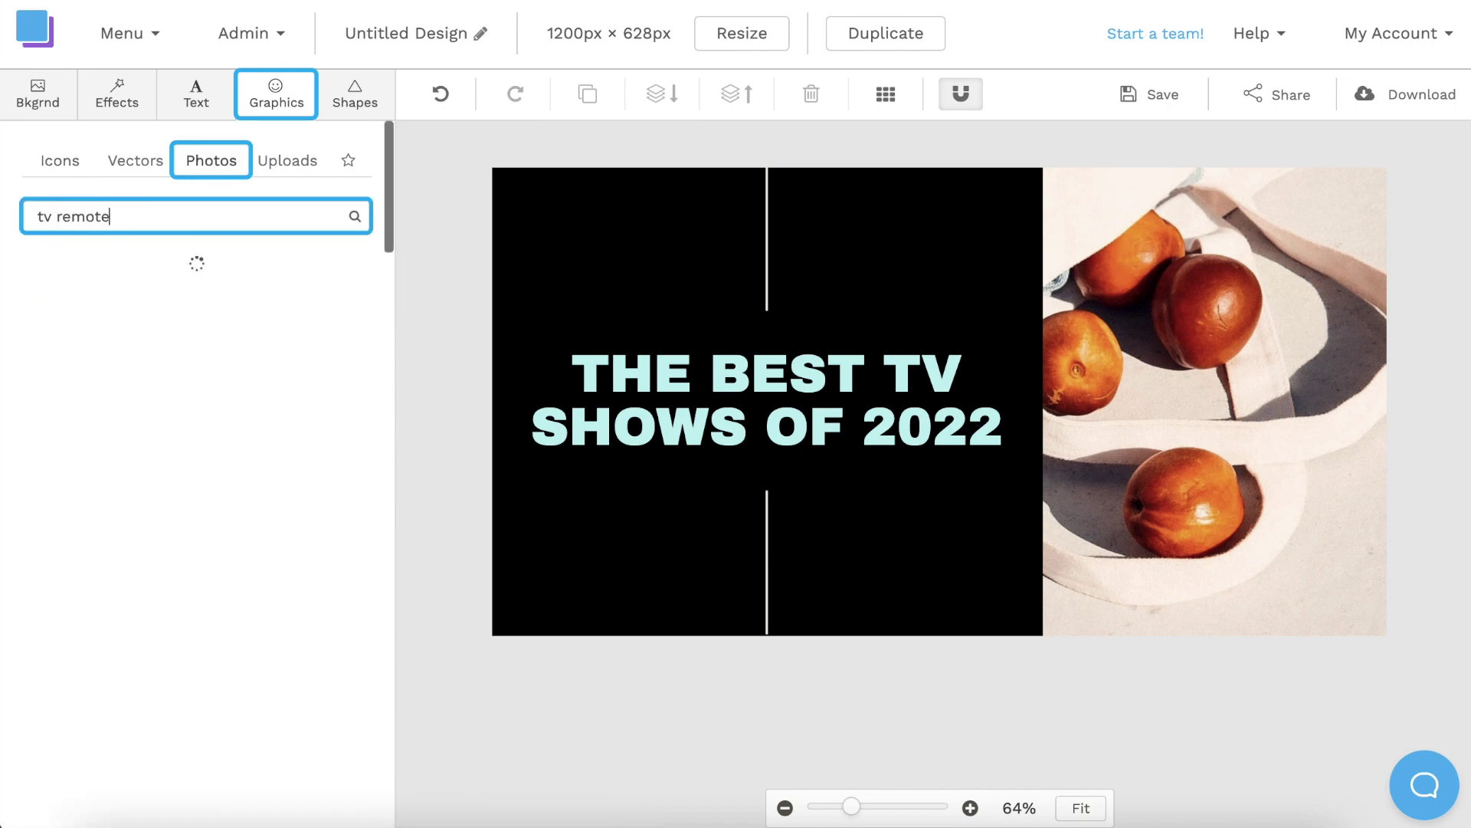
scroll(377, 353, "down", 8)
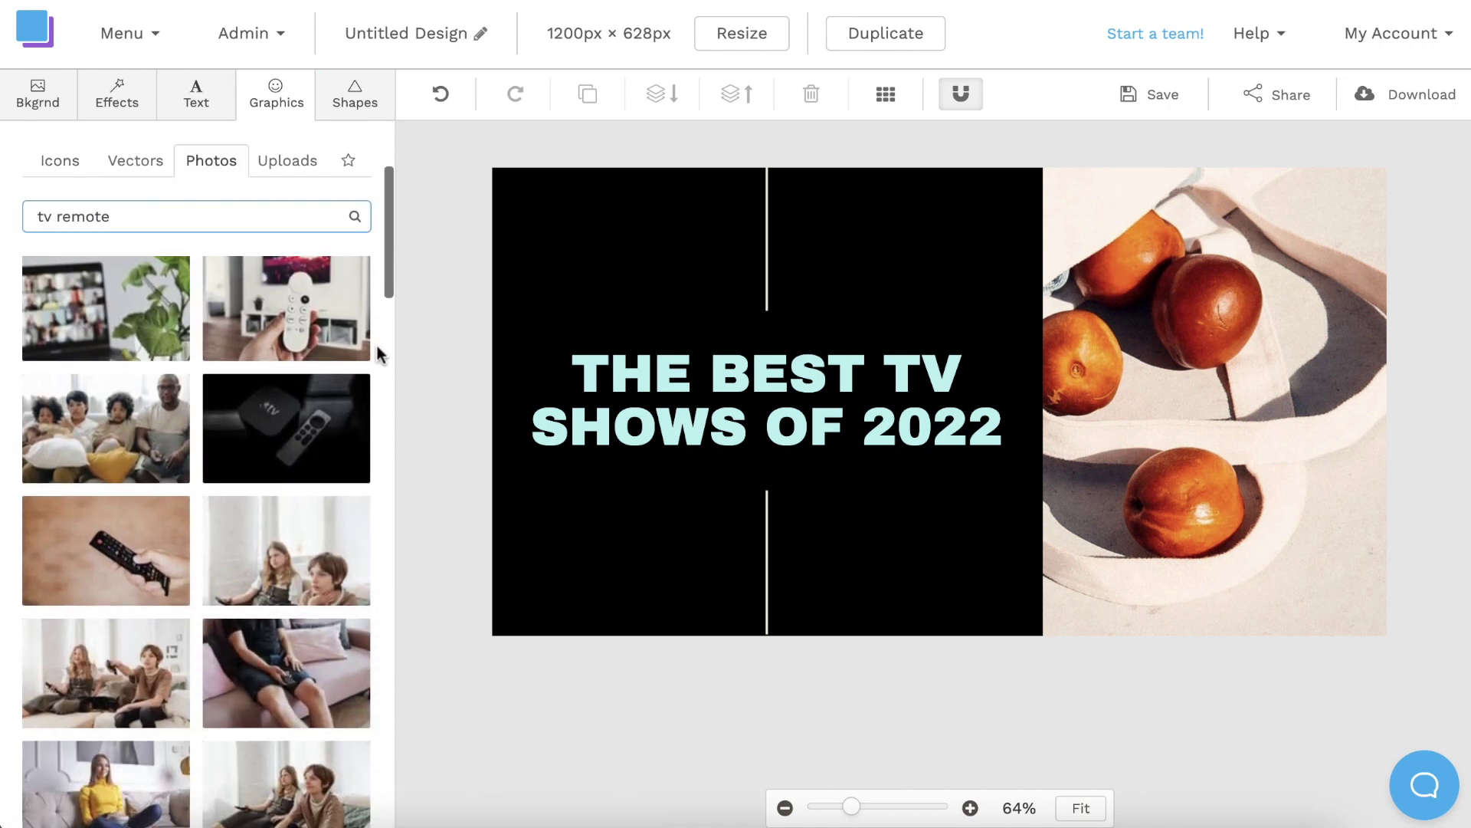
scroll(378, 353, "down", 8)
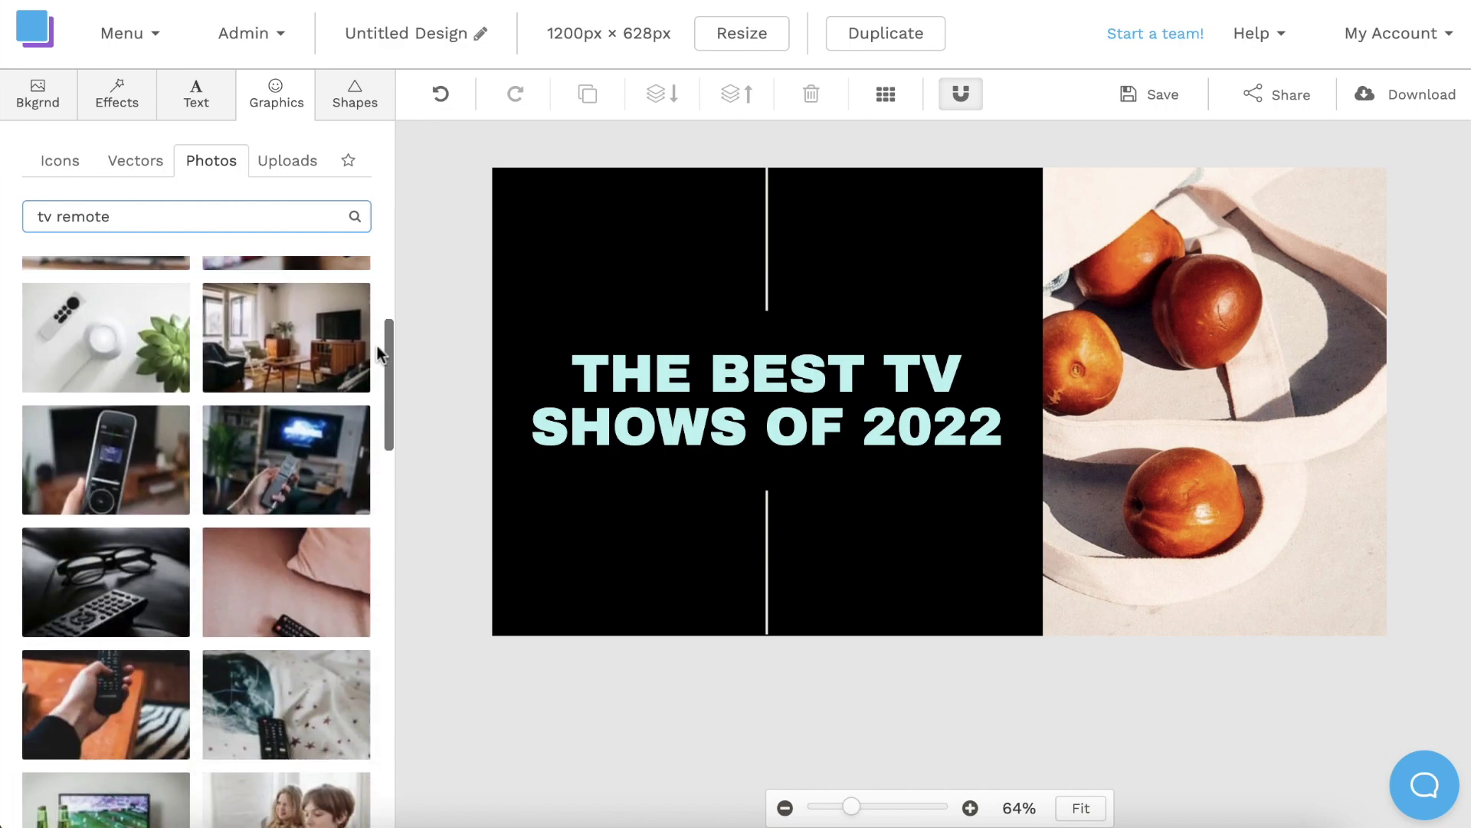
scroll(377, 348, "up", 10)
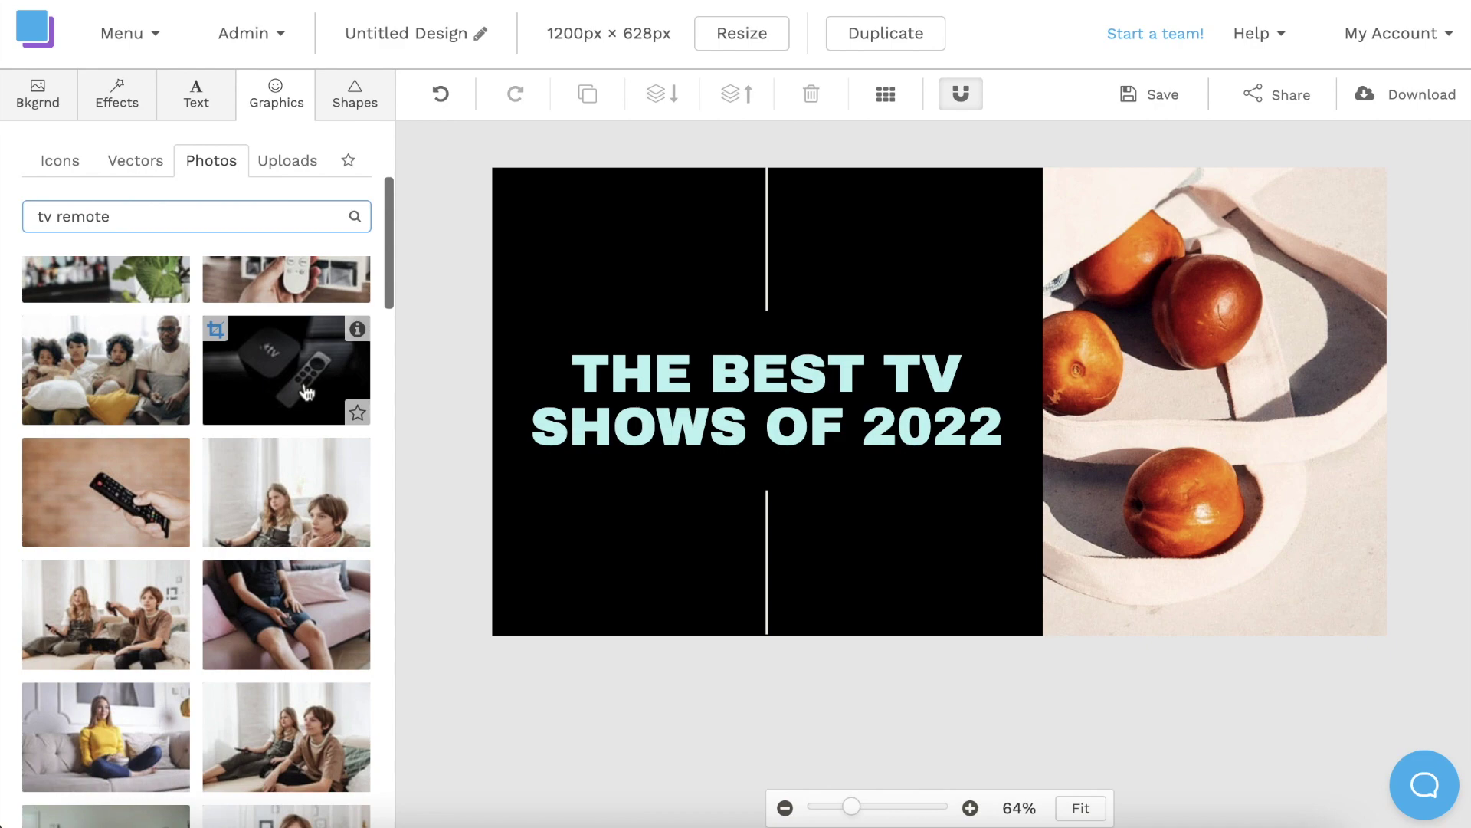
Crop the Apple TV remote photo from both sides into a tall portrait and accept it.
left_click(218, 332)
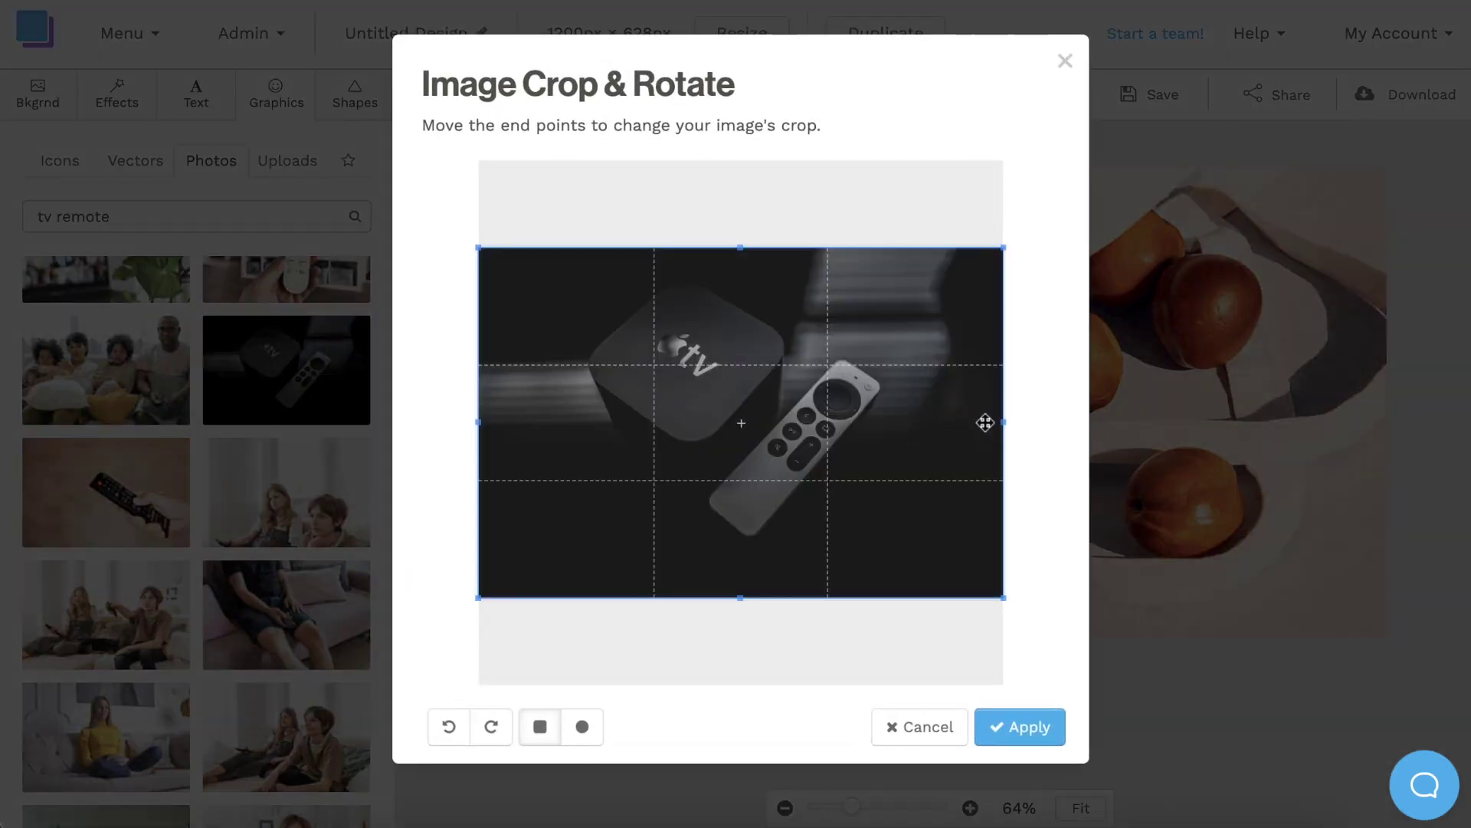
left_click_drag(1006, 424, 895, 422)
left_click_drag(477, 424, 645, 431)
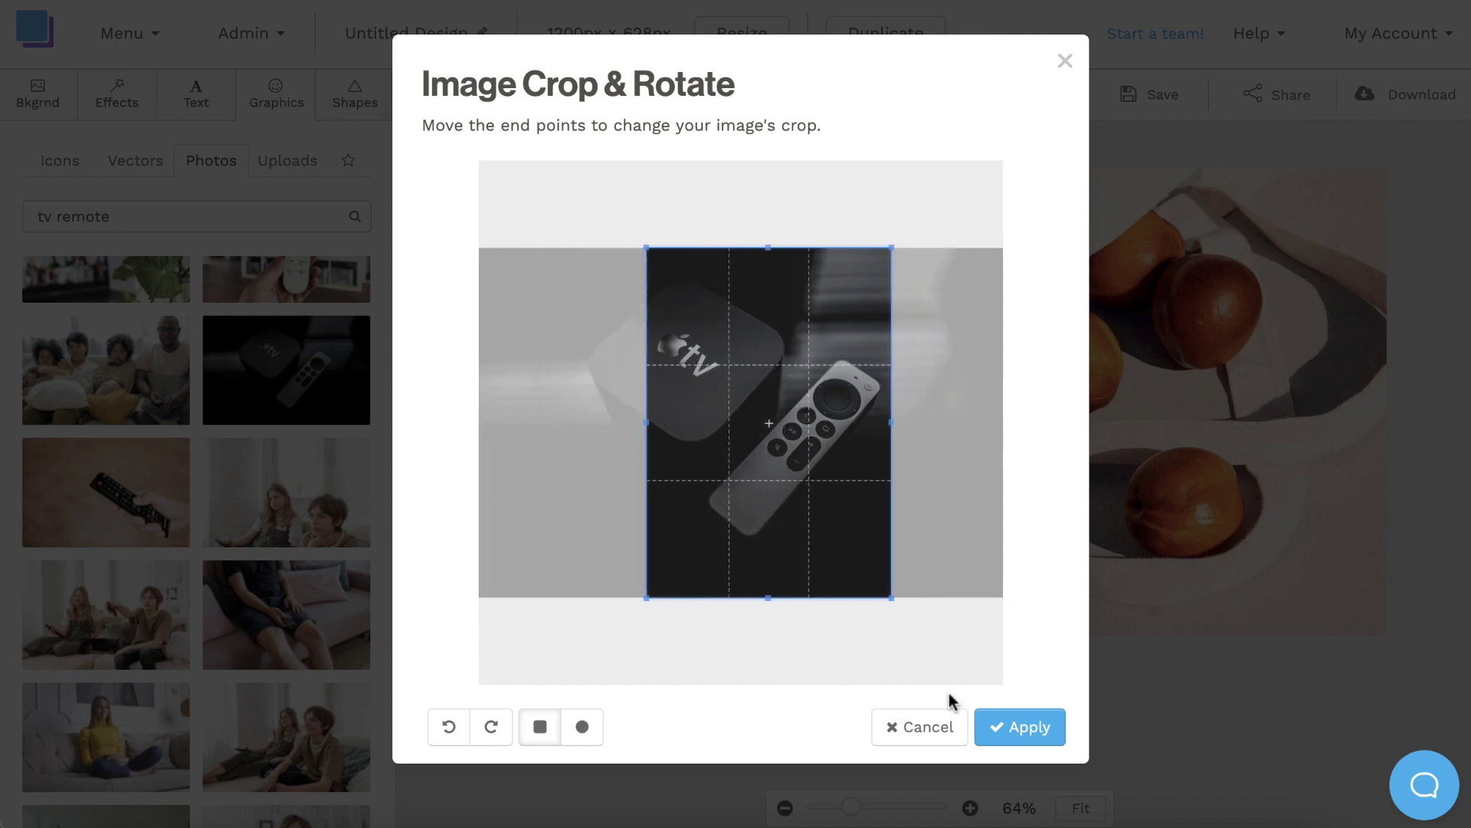
left_click(1021, 729)
scroll(1021, 729, "down", 2)
left_click(972, 783)
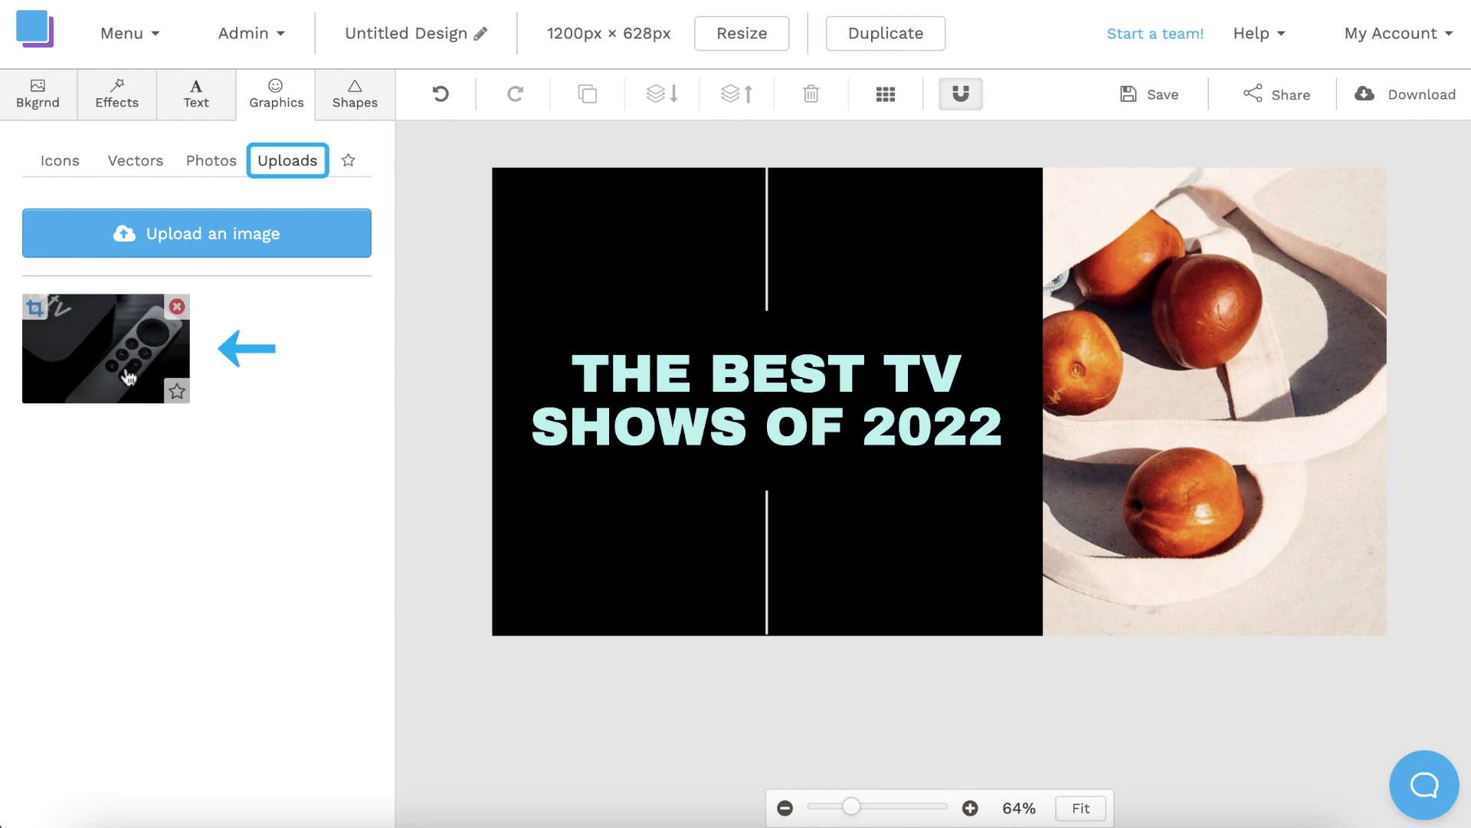
Add the cropped Apple TV remote photo and enlarge it over the oranges on the right side.
left_click(107, 350)
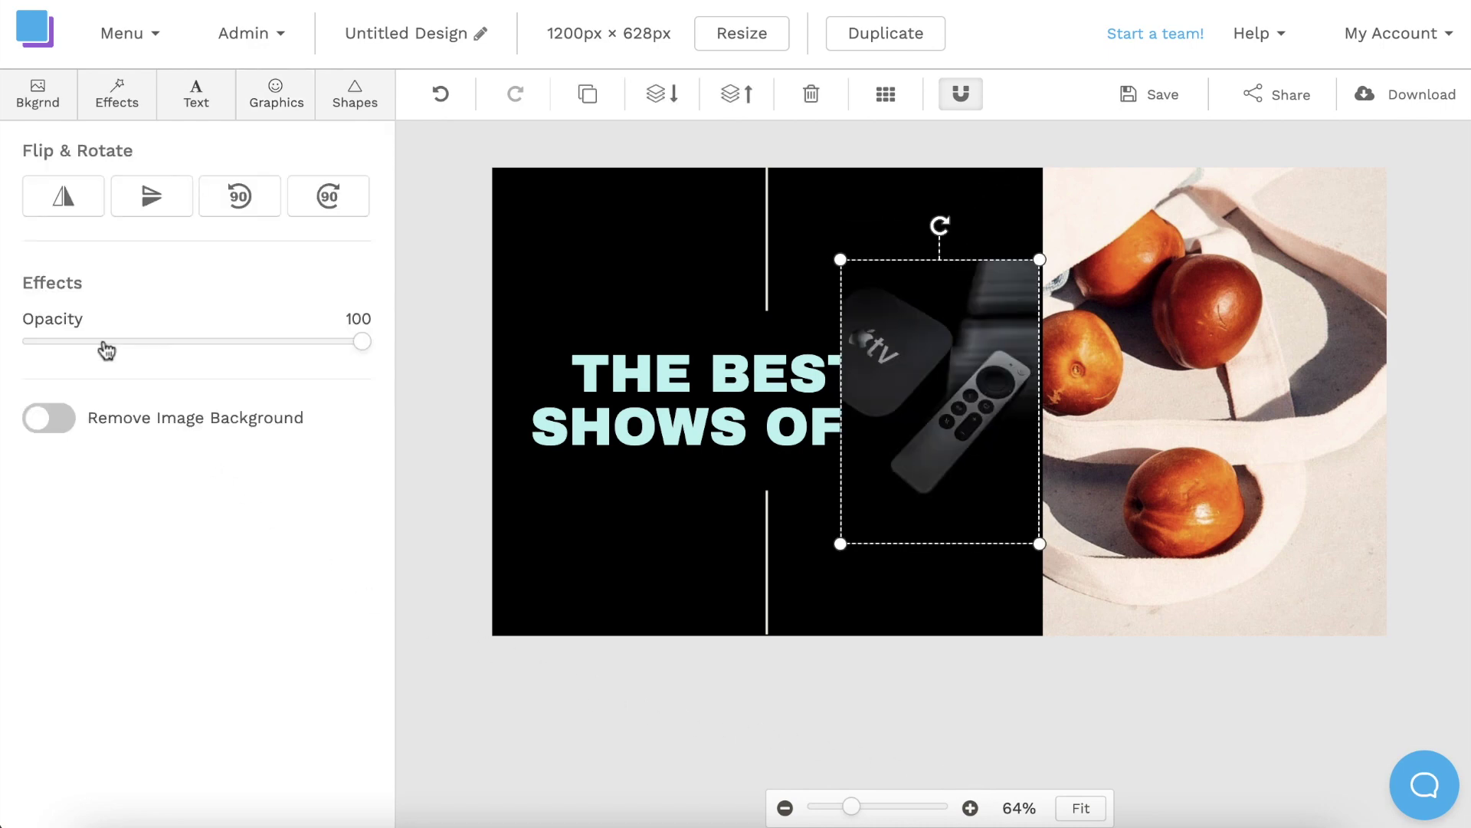
left_click_drag(952, 368, 1297, 273)
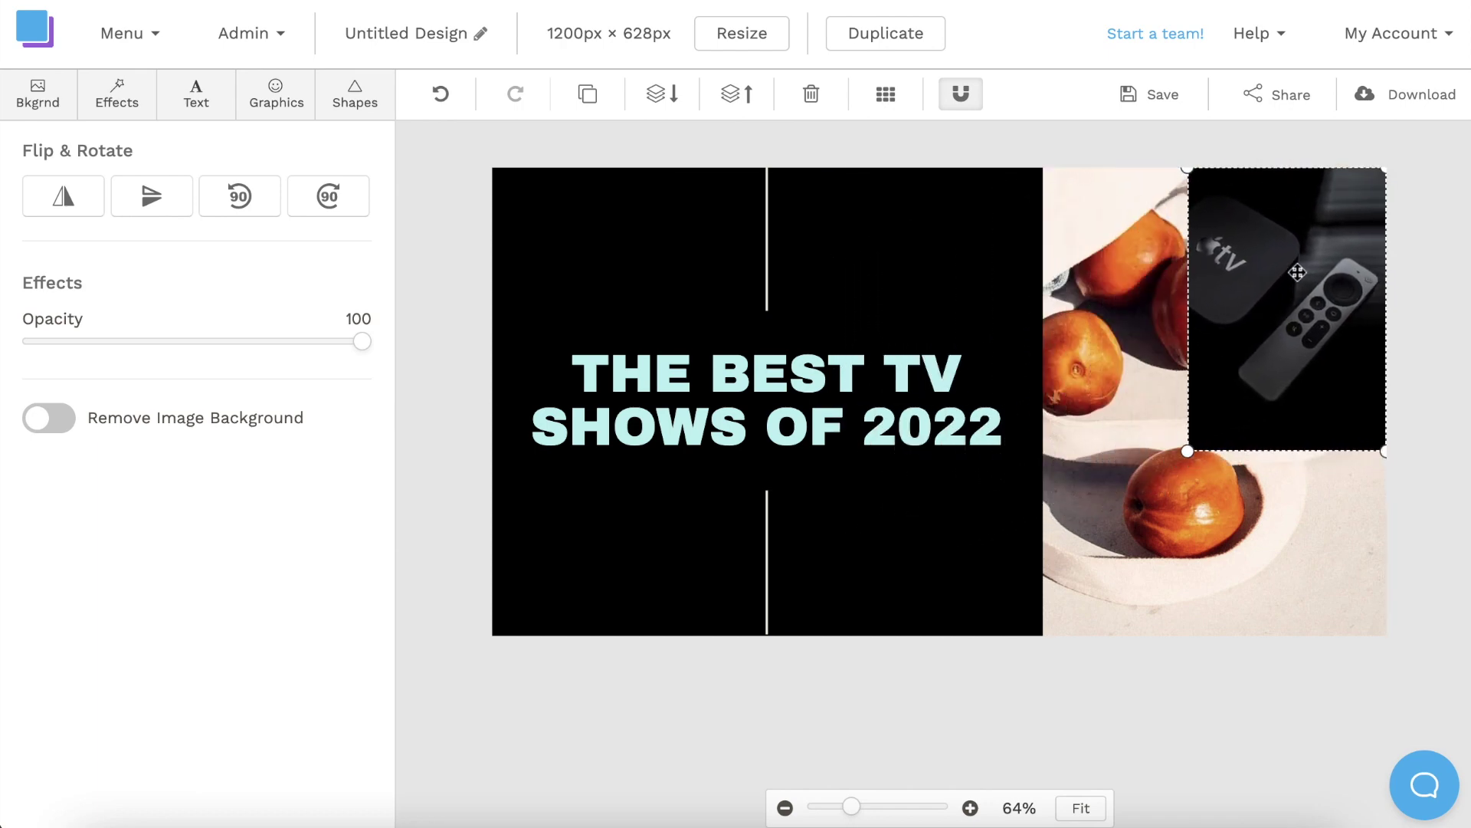
left_click_drag(1186, 453, 1031, 623)
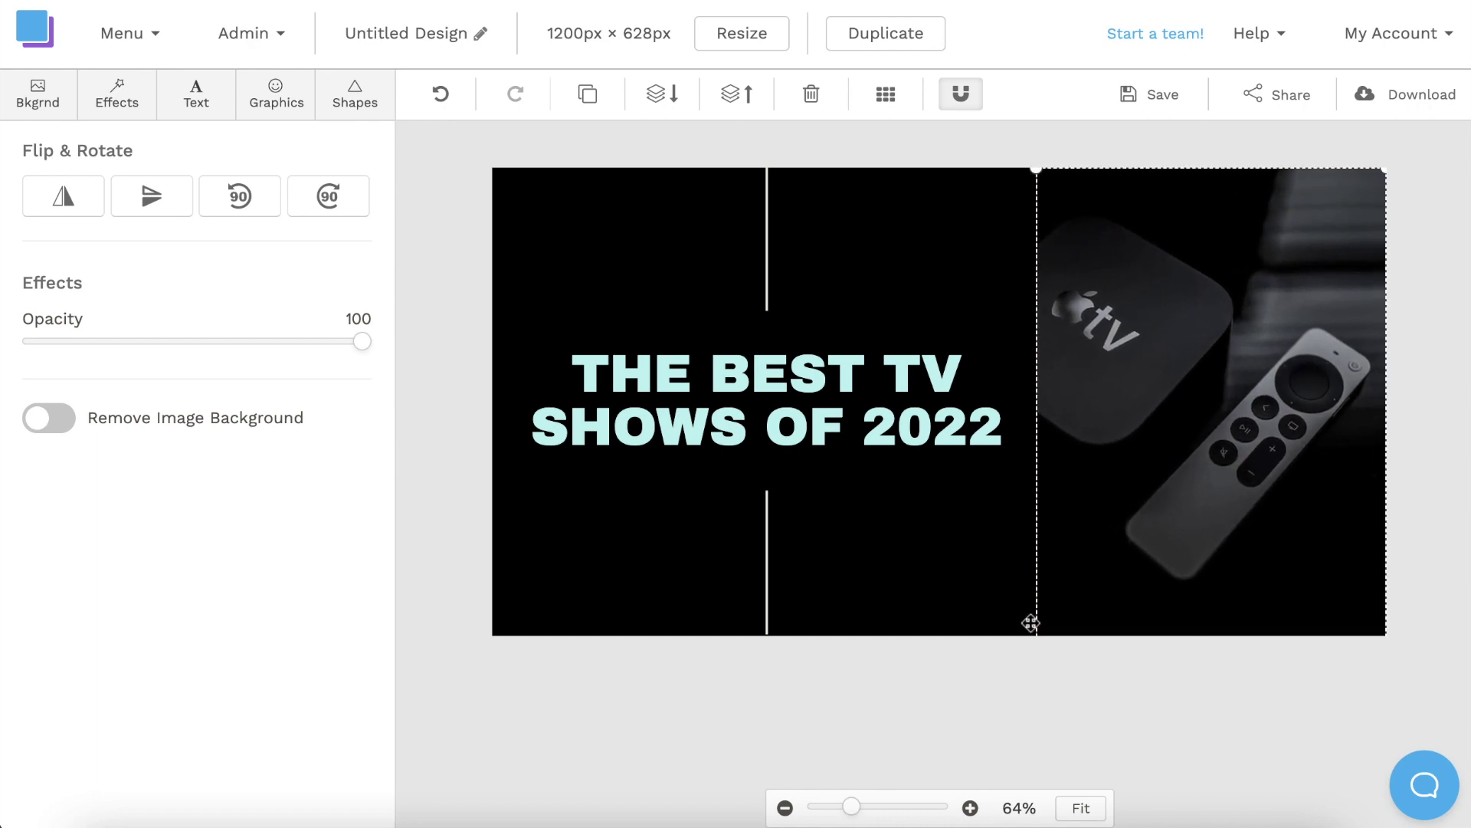
left_click(1179, 719)
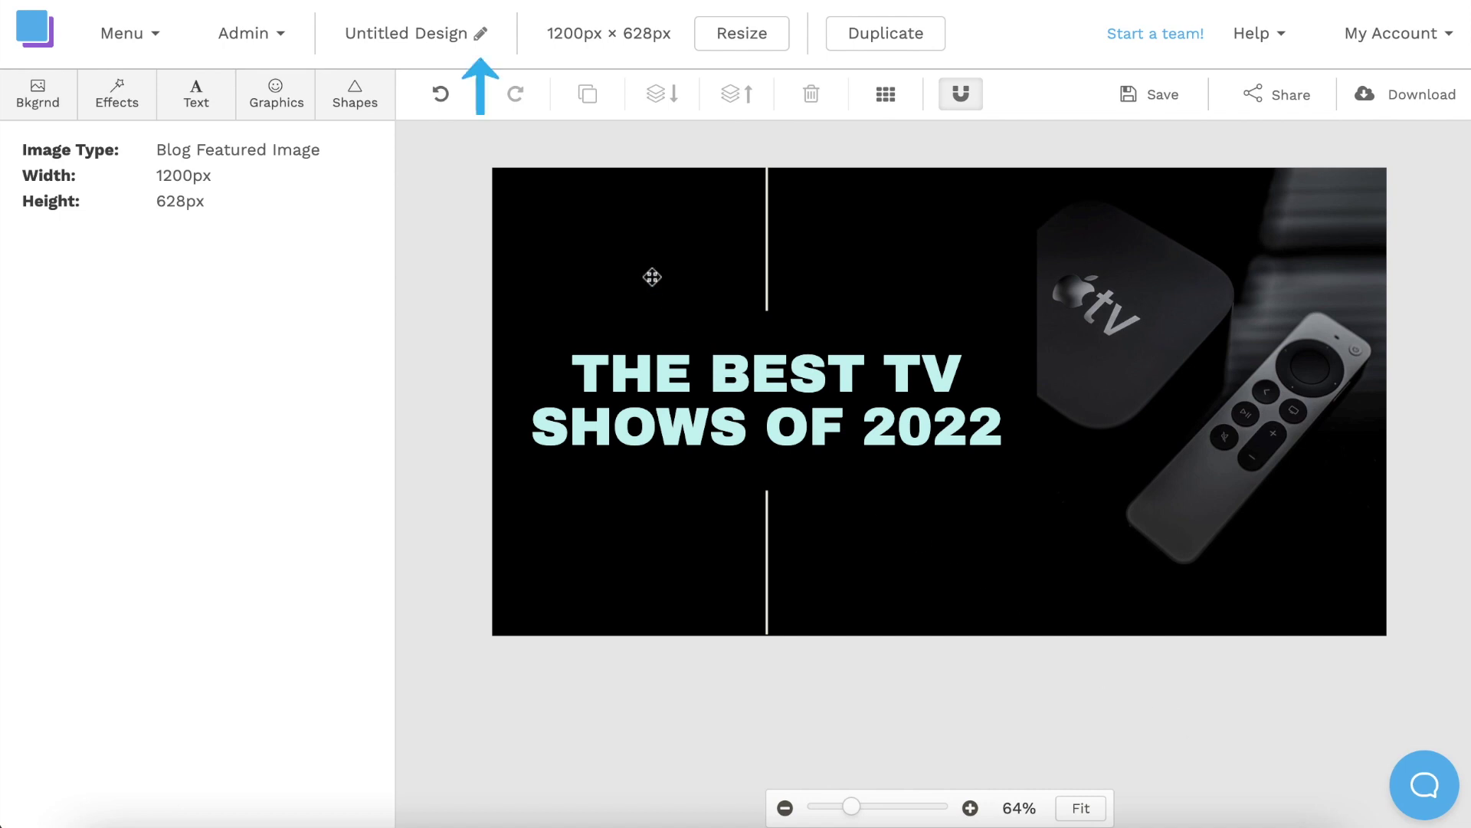
Title the design 'Blog Image', save it, and download it as a Retina JPG (2x size).
left_click(481, 38)
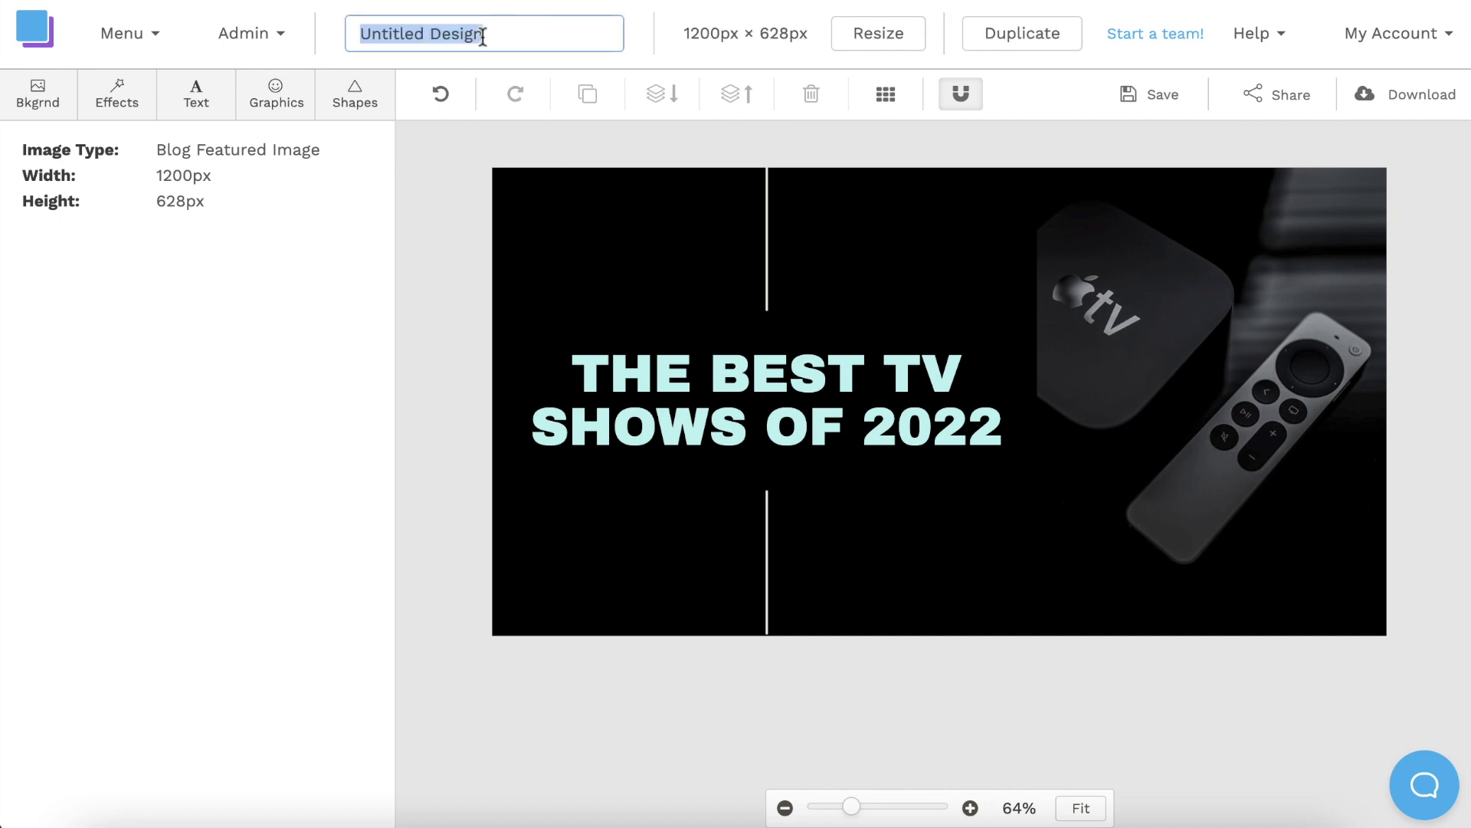
type("Blog Image")
key("Return")
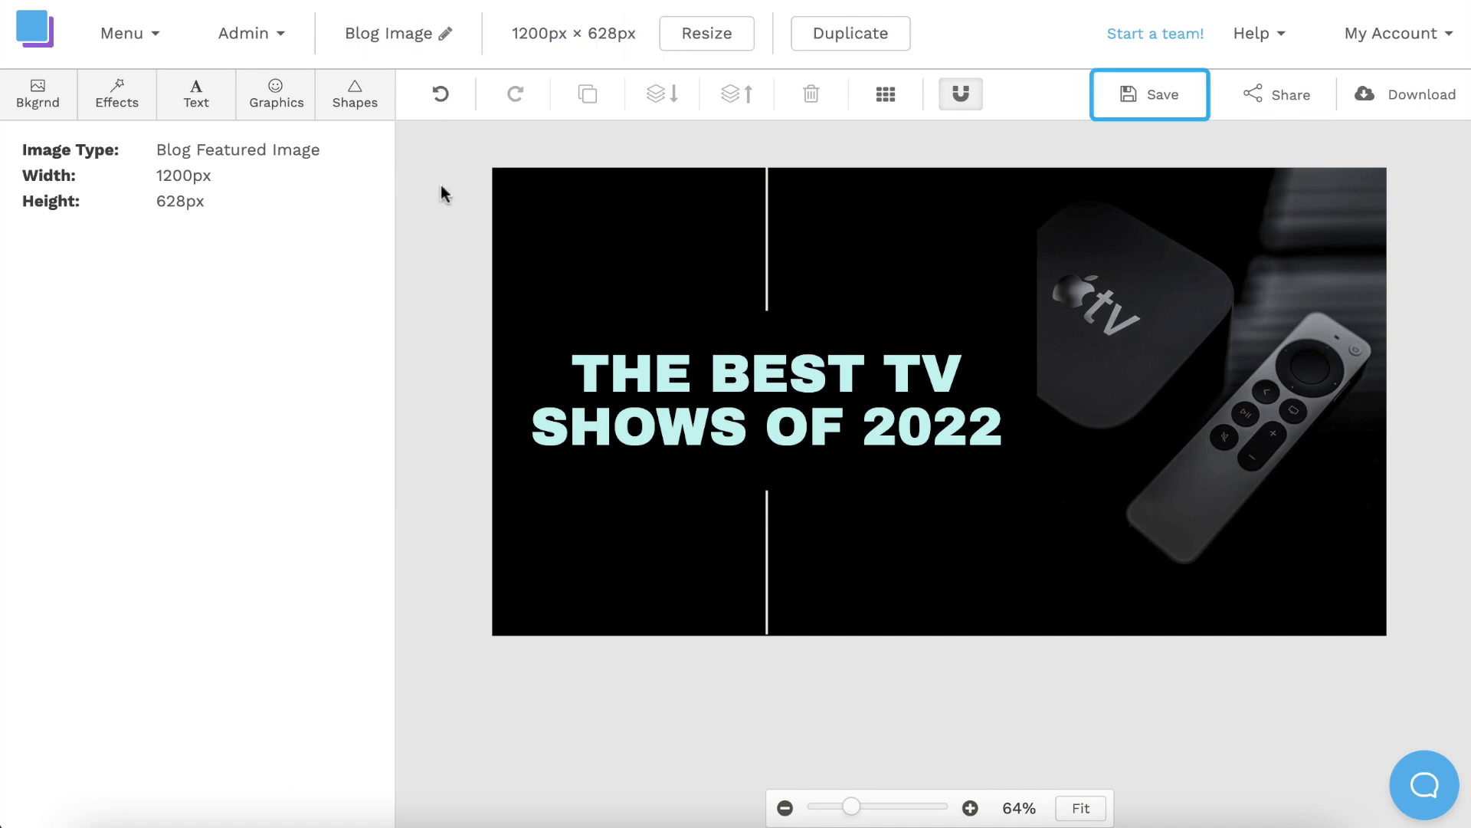
left_click(1155, 96)
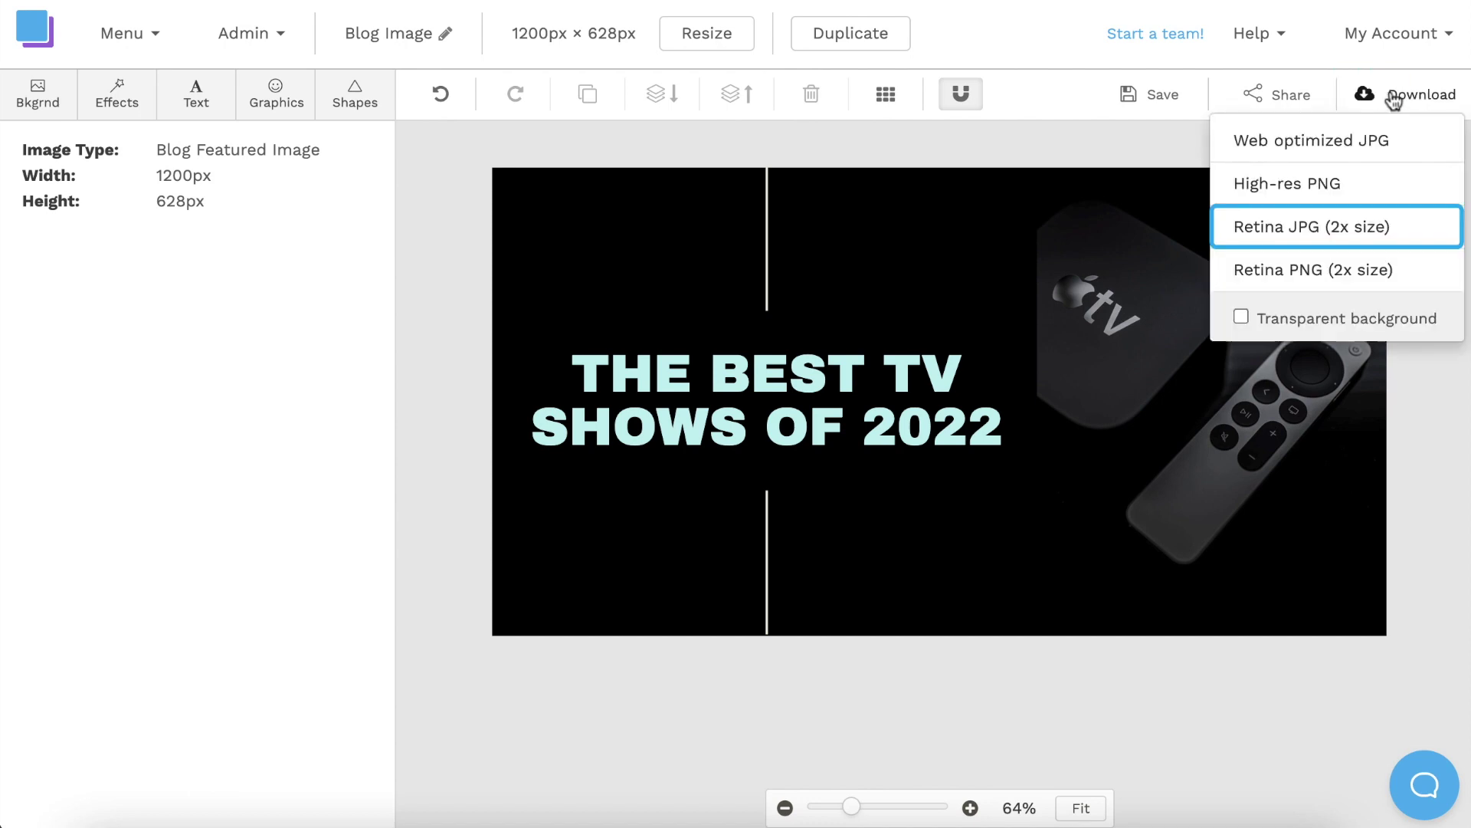
left_click(1375, 238)
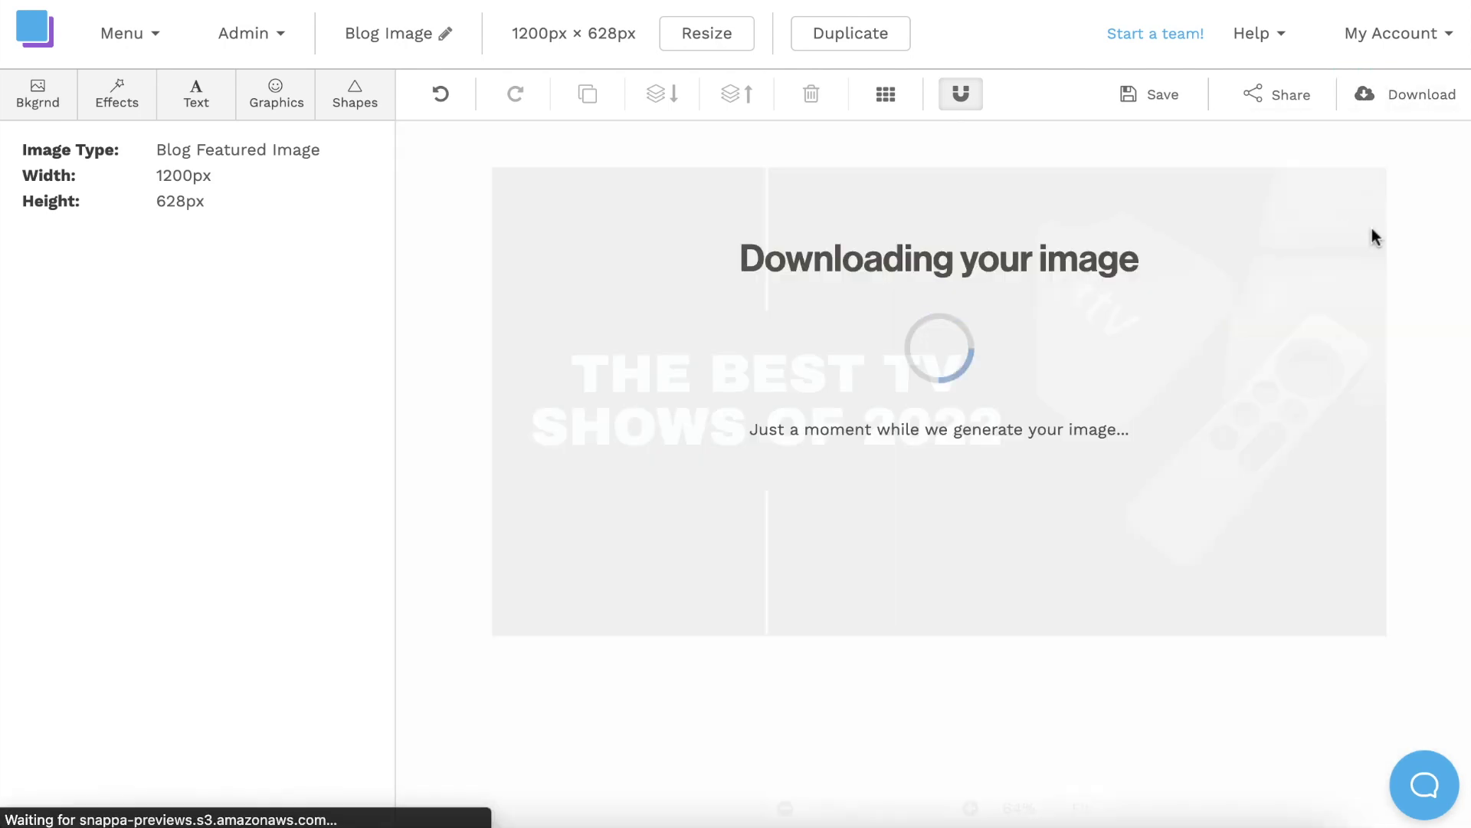